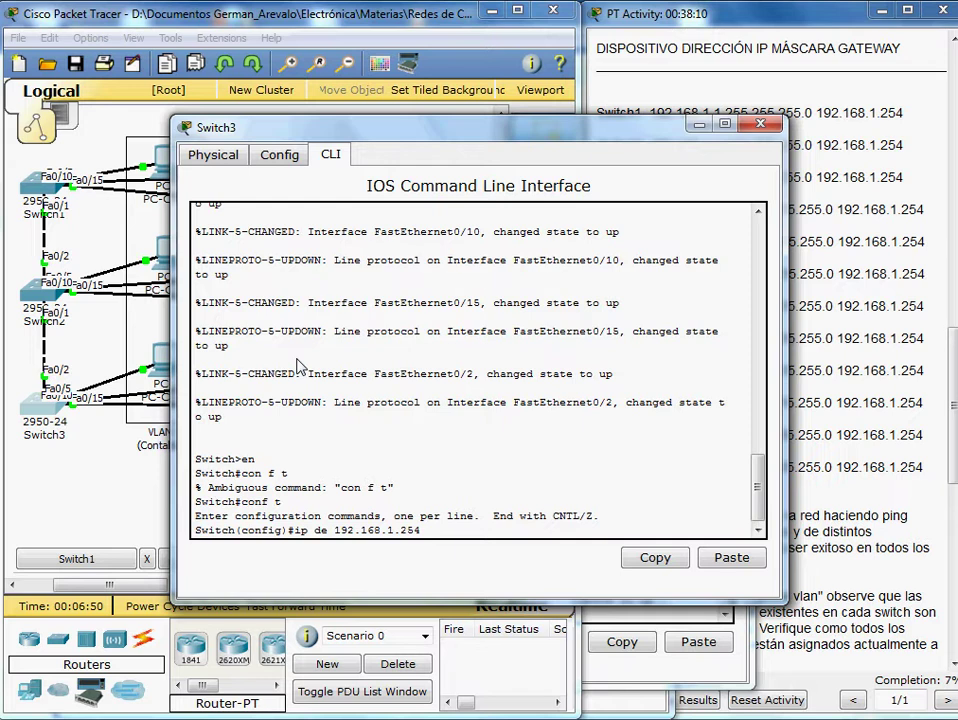
On Switch3, apply default gateway 192.168.1.254 and assign the VLAN 1 interface address 192.168.1.3 with mask 255.255.255.0
key(Return)
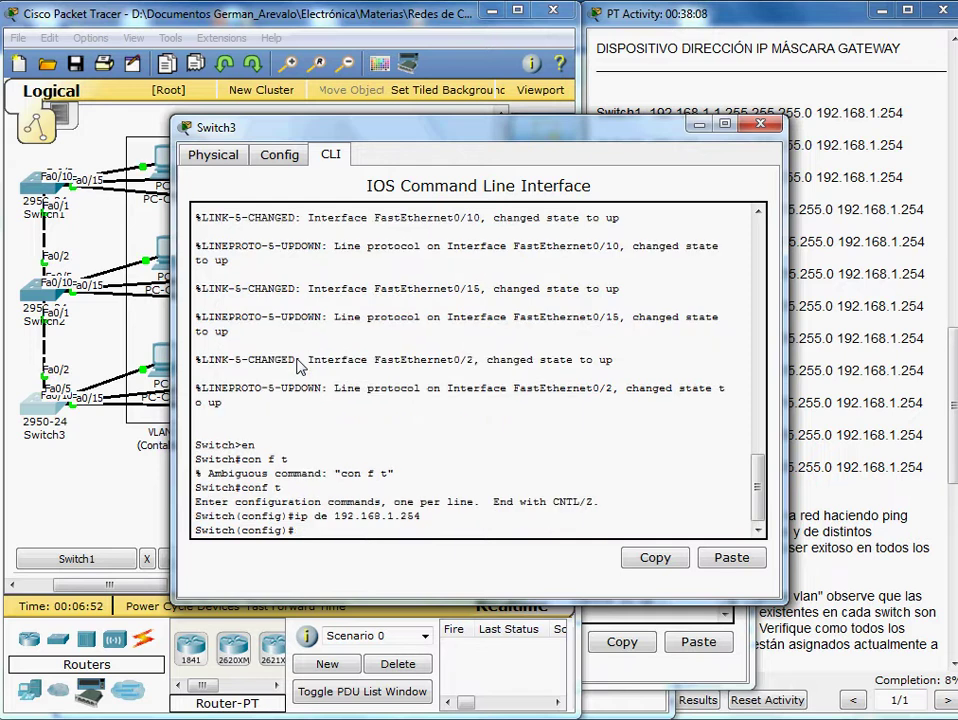
text(int vlan 1)
key(Return)
text(ip)
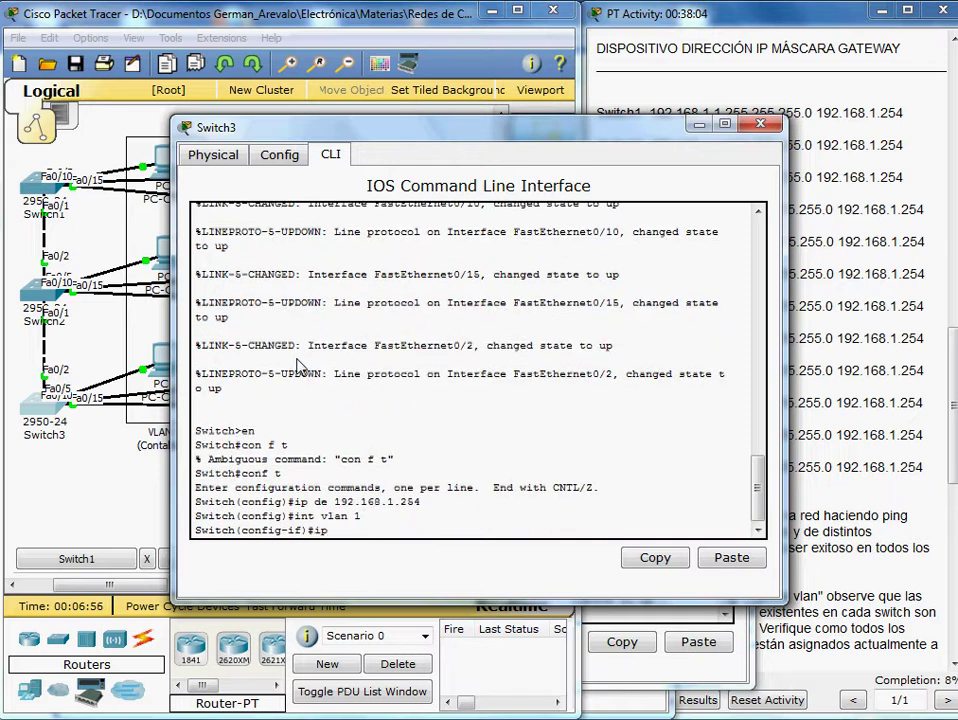
text( add 19)
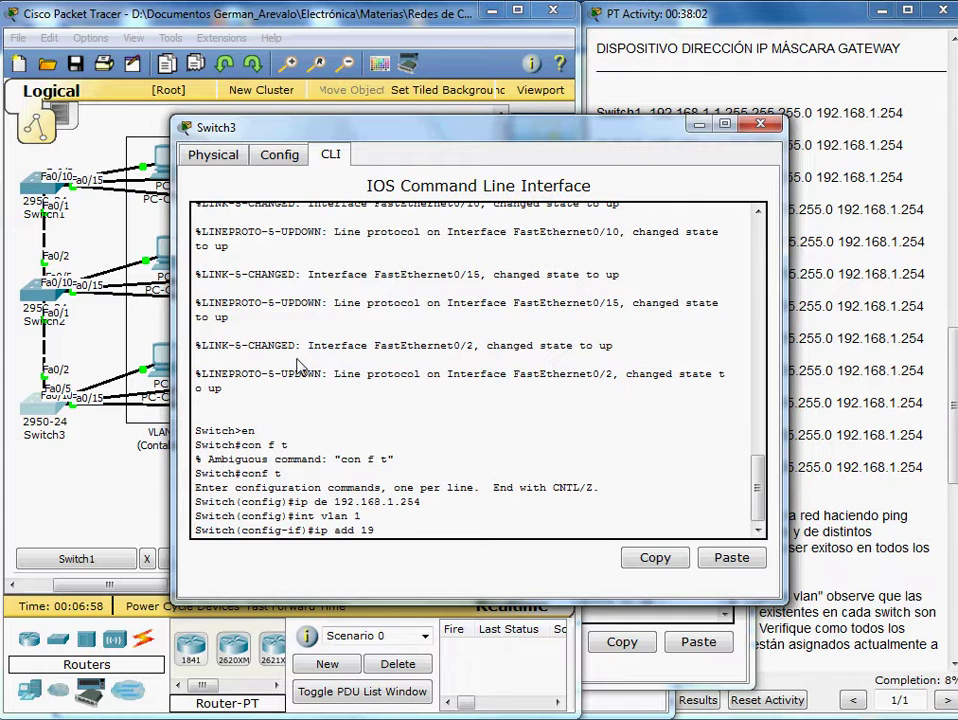
text(2.168.1.)
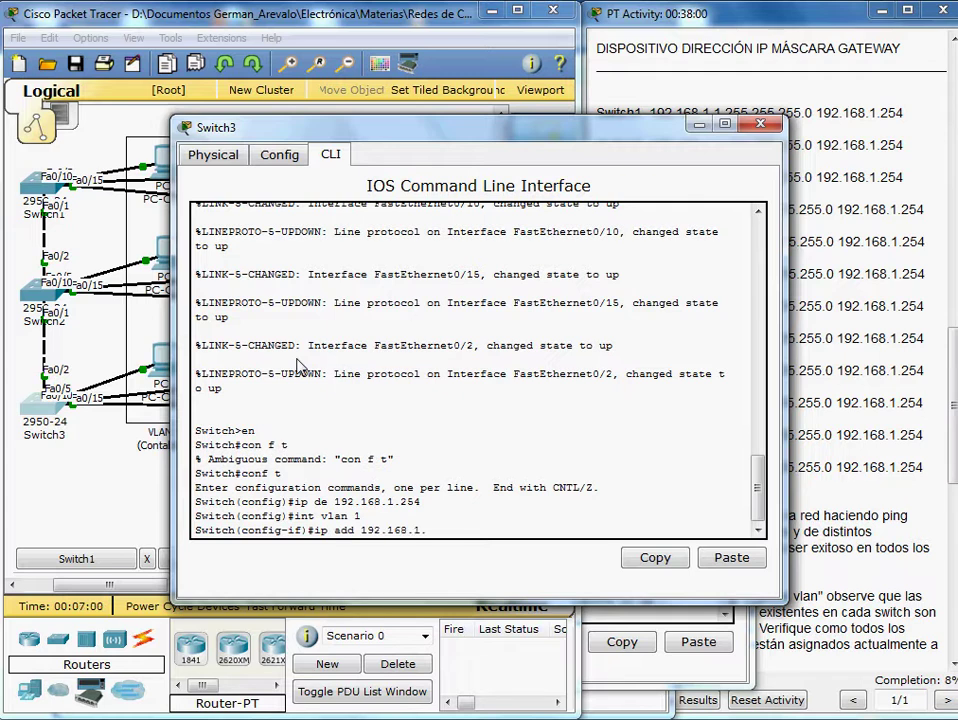
text(3 255)
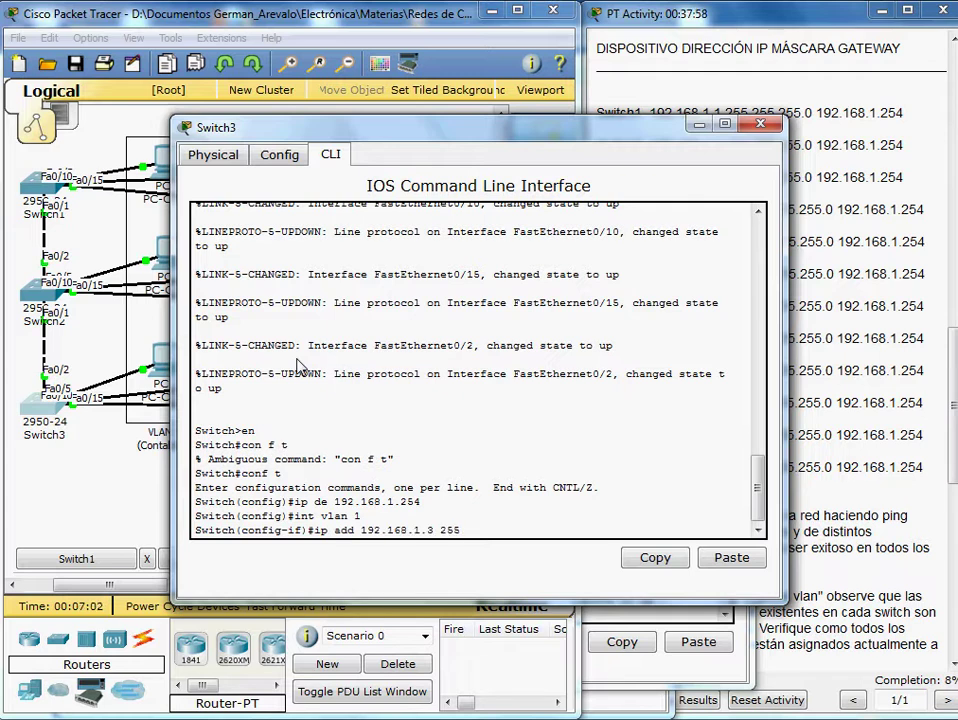
text(.255.255.0)
key(Return)
Enable Switch3's VLAN 1 interface with no shutdown, and return to the topology and the activity's addressing table
text(nosh)
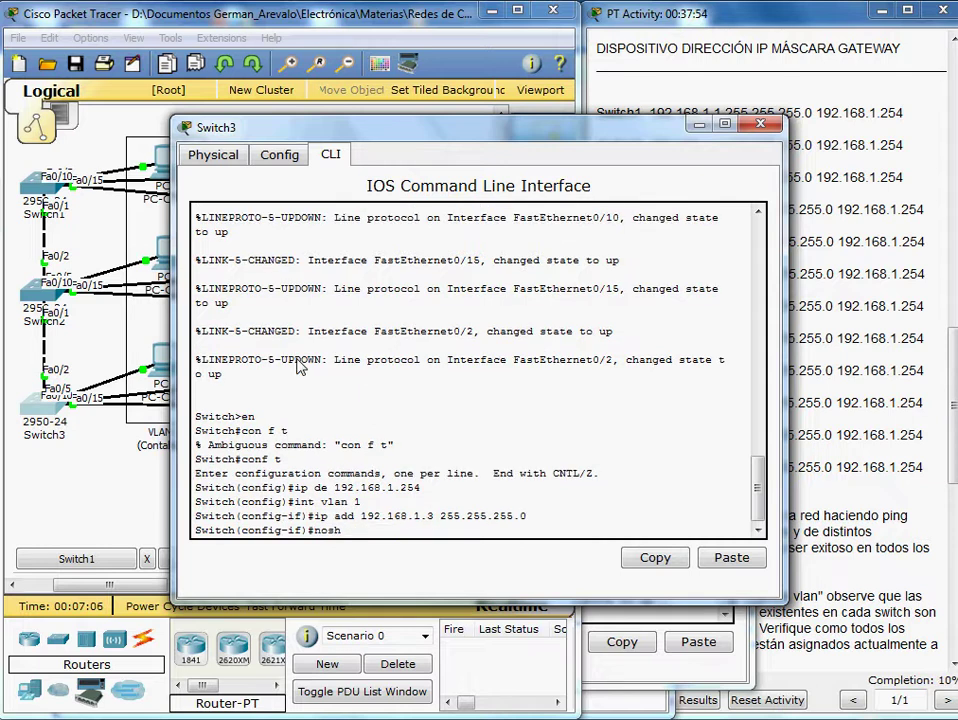
key(Return)
text(no sh)
key(Return)
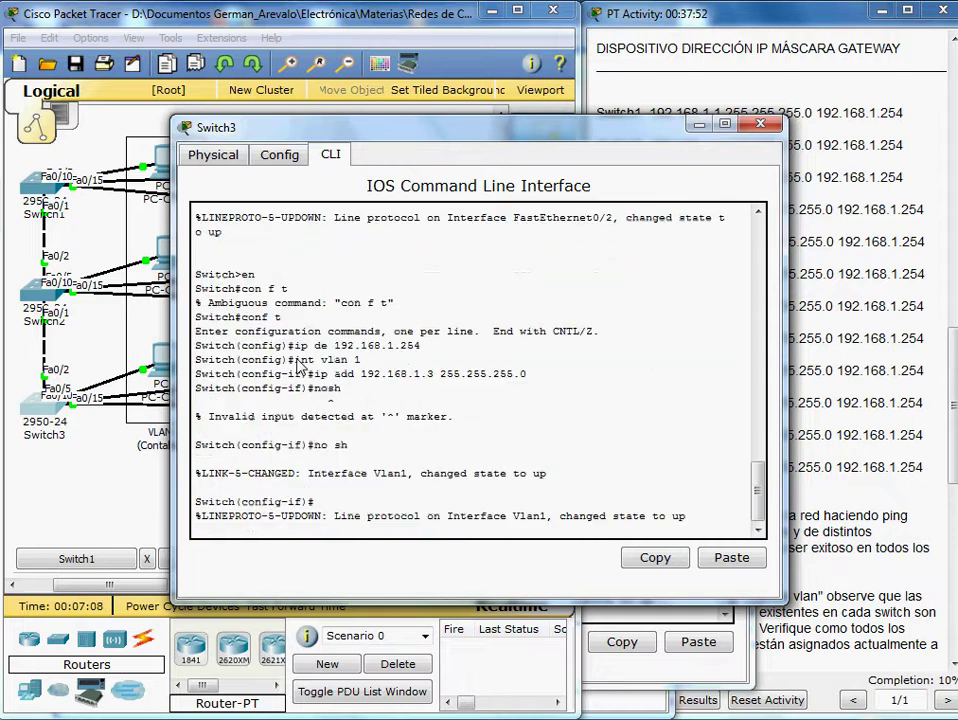
click(93, 474)
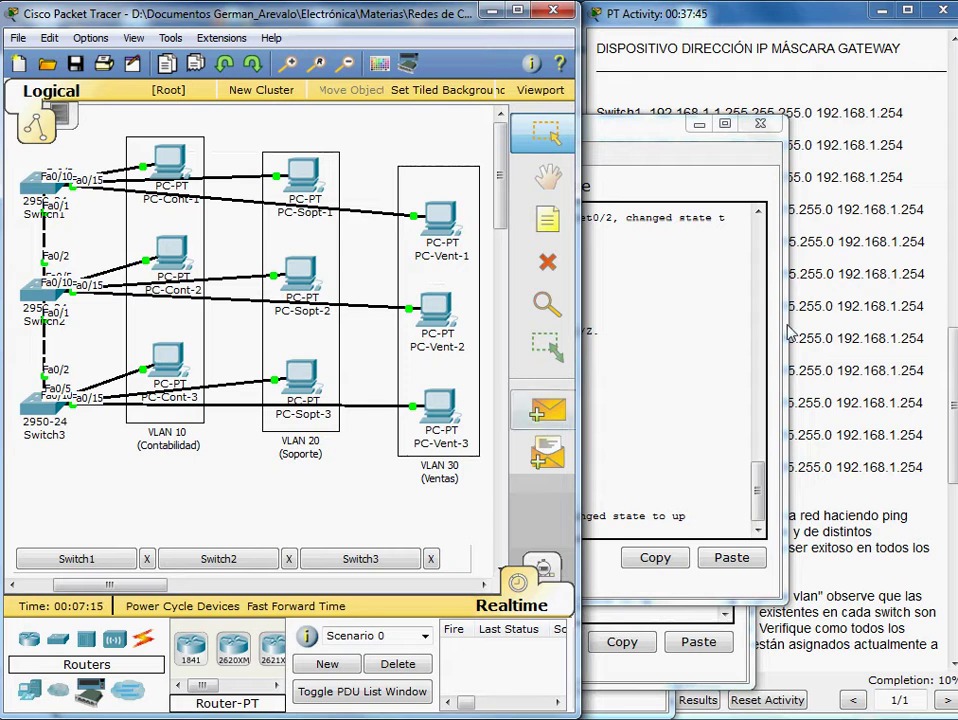
click(835, 243)
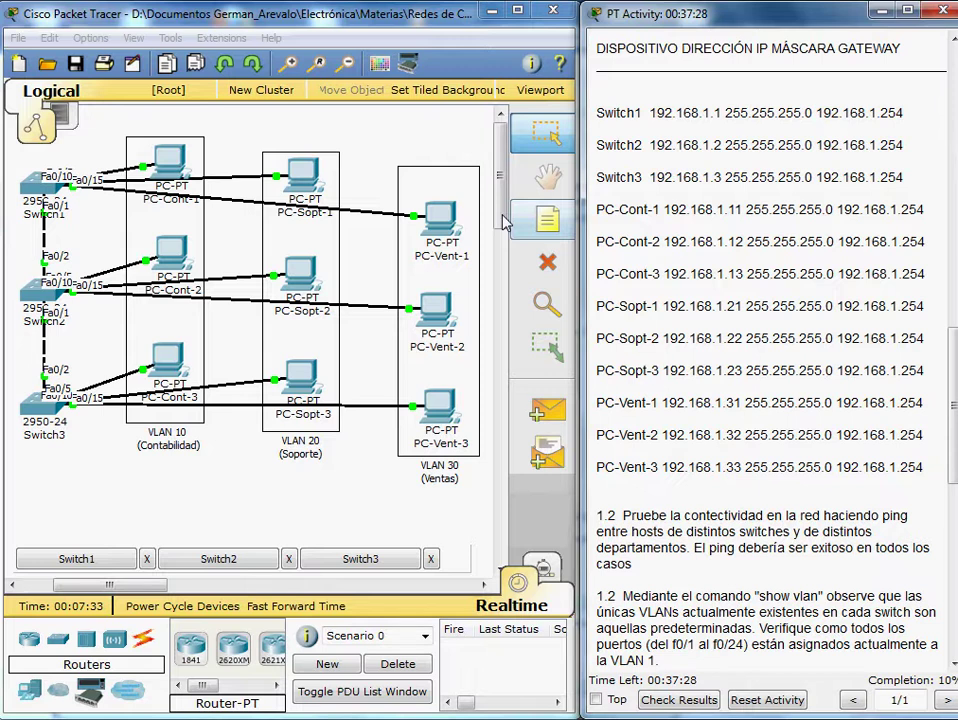
Give PC-Cont-1 the static IP address 192.168.1.11 with subnet mask 255.255.255.0
click(170, 170)
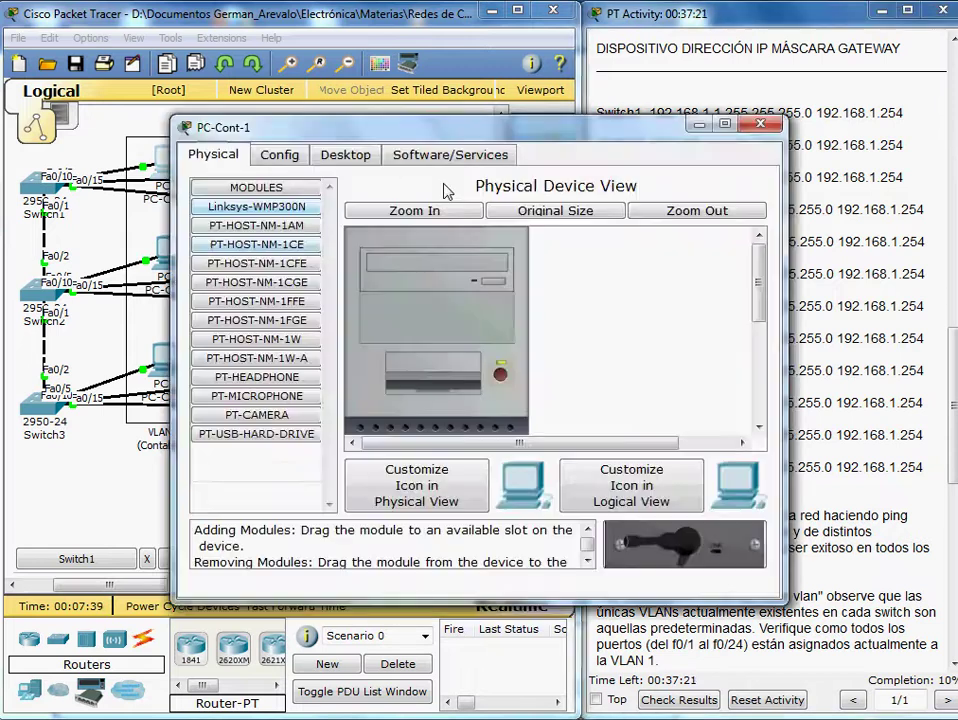
drag(474, 132, 404, 225)
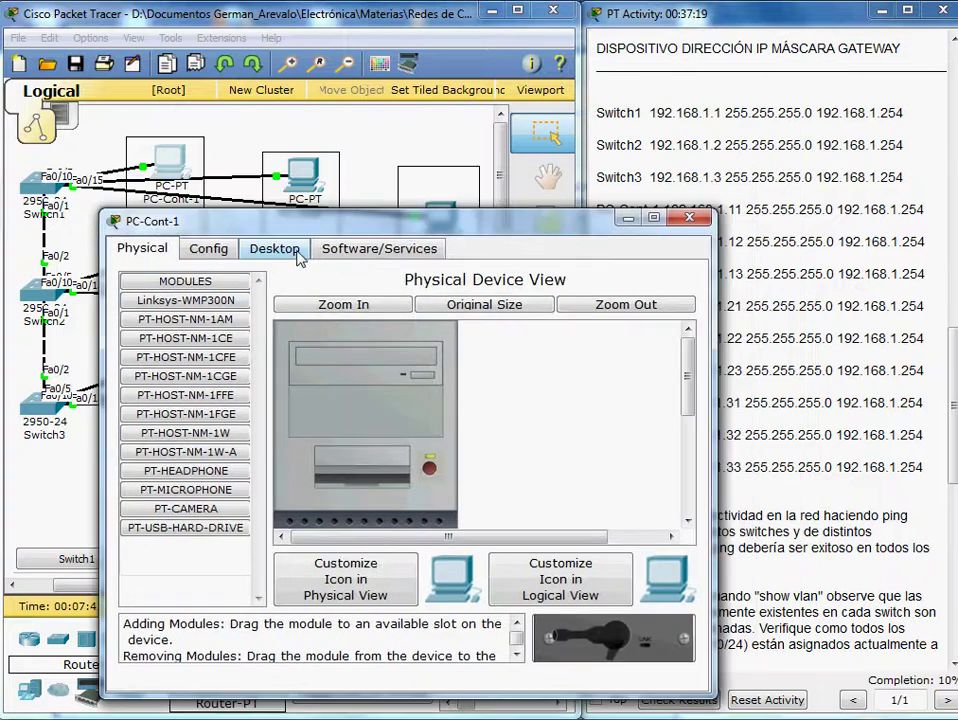
click(274, 248)
click(222, 343)
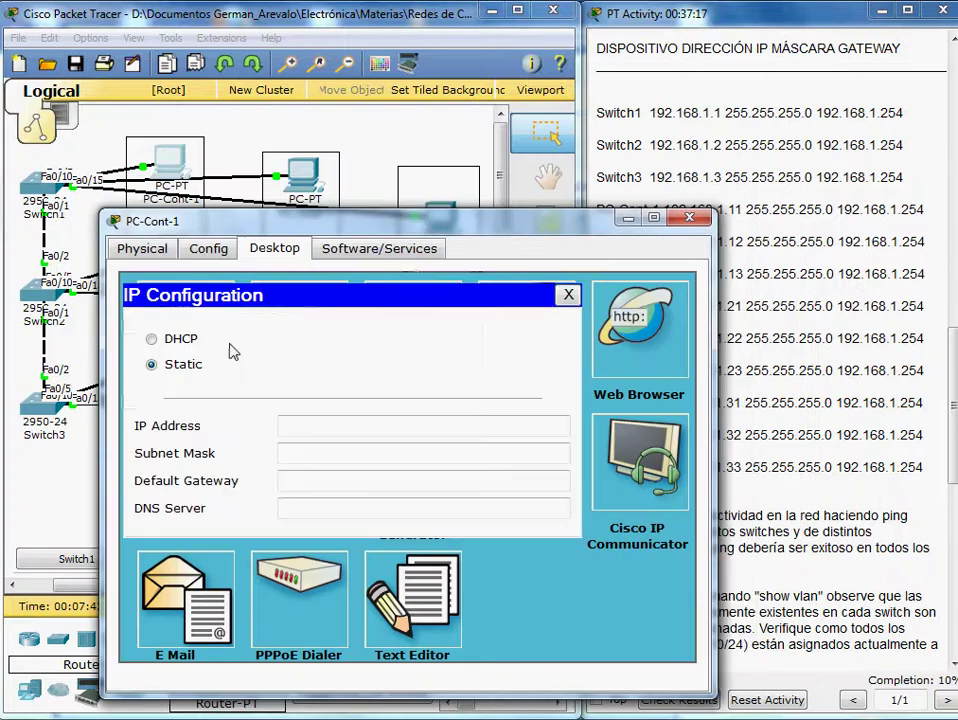
text(192.1)
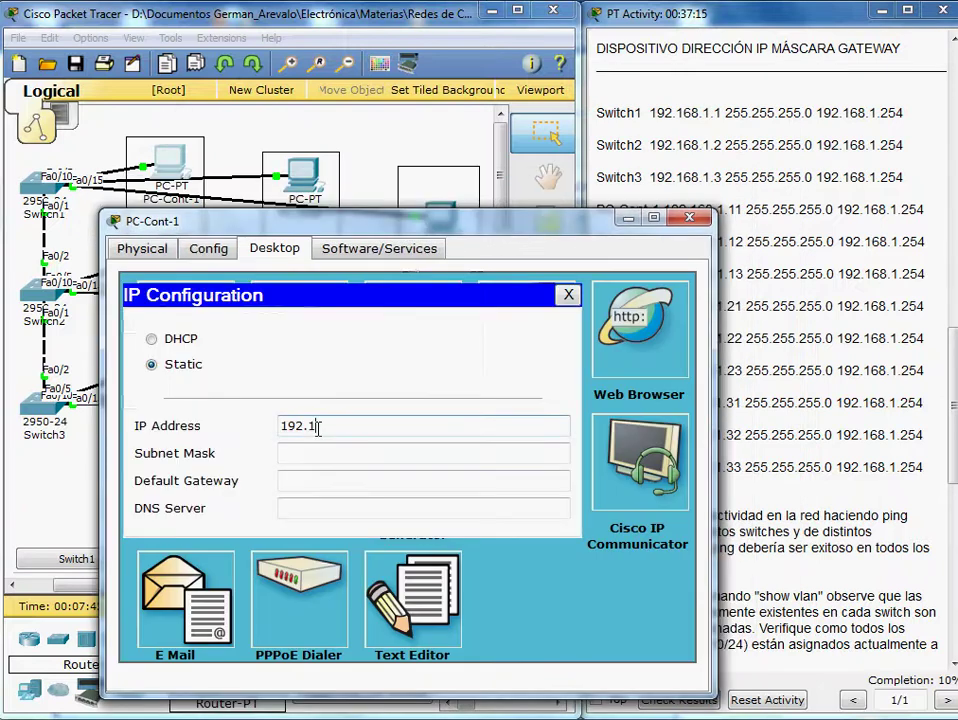
text(68.1.11)
double_click(318, 428)
key(ctrl+c)
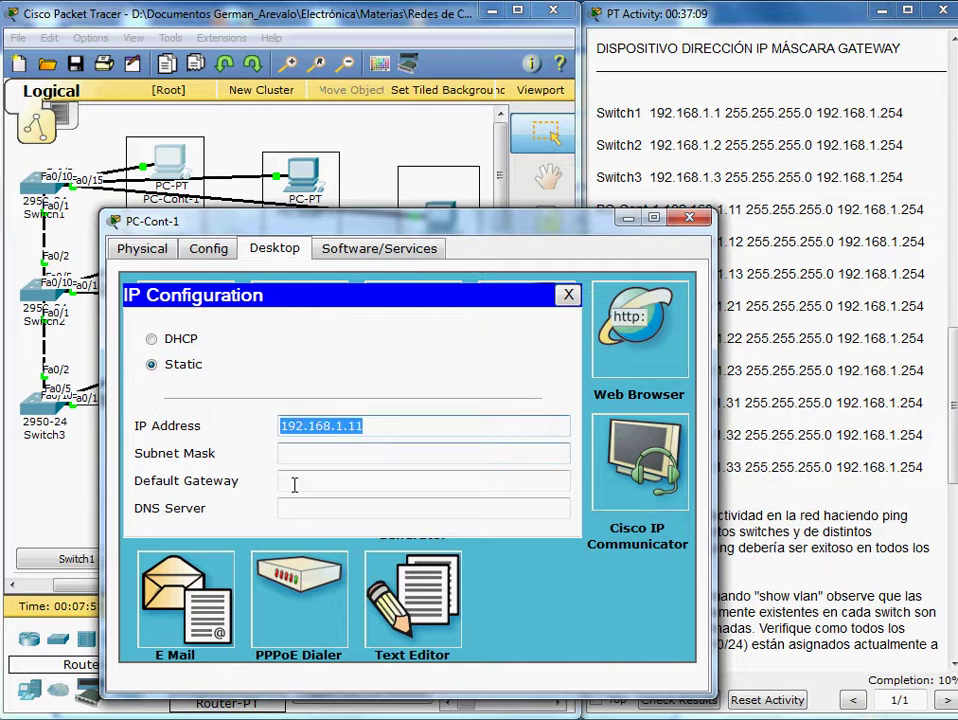
click(313, 458)
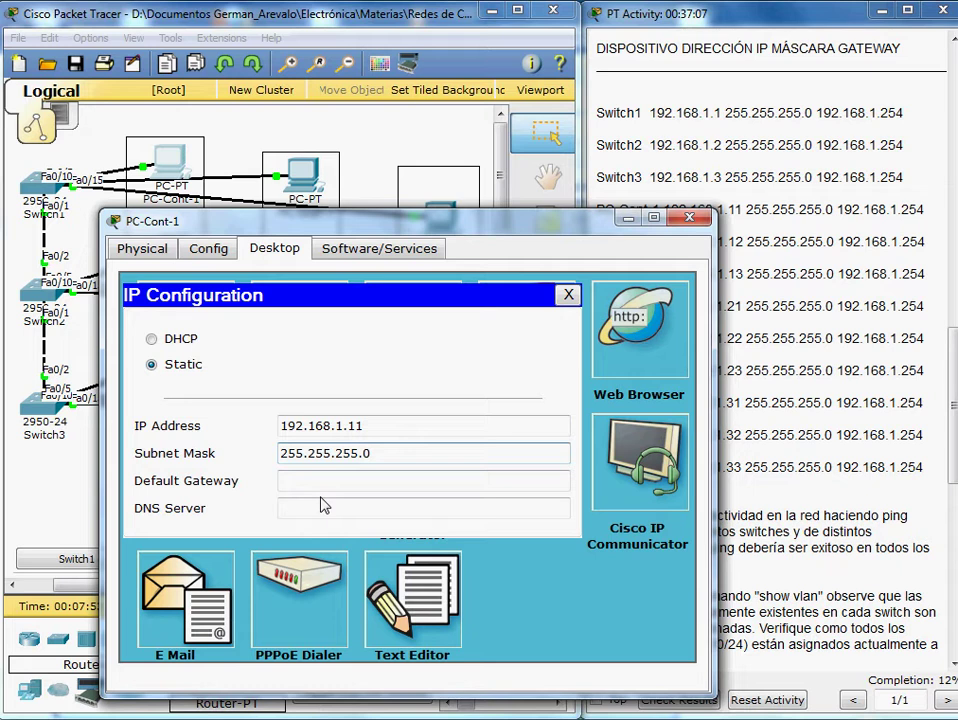
Set PC-Cont-1's default gateway to 192.168.1.254 and close its configuration window
click(318, 480)
key(ctrl+v)
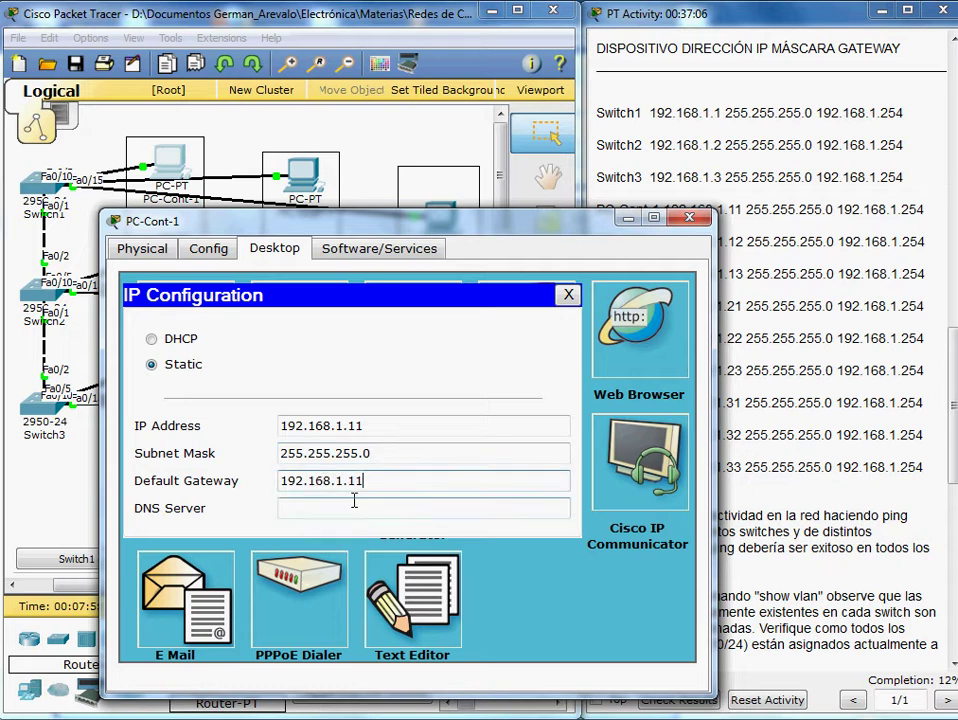
key(BackSpace)
key(BackSpace)
text(254)
click(354, 502)
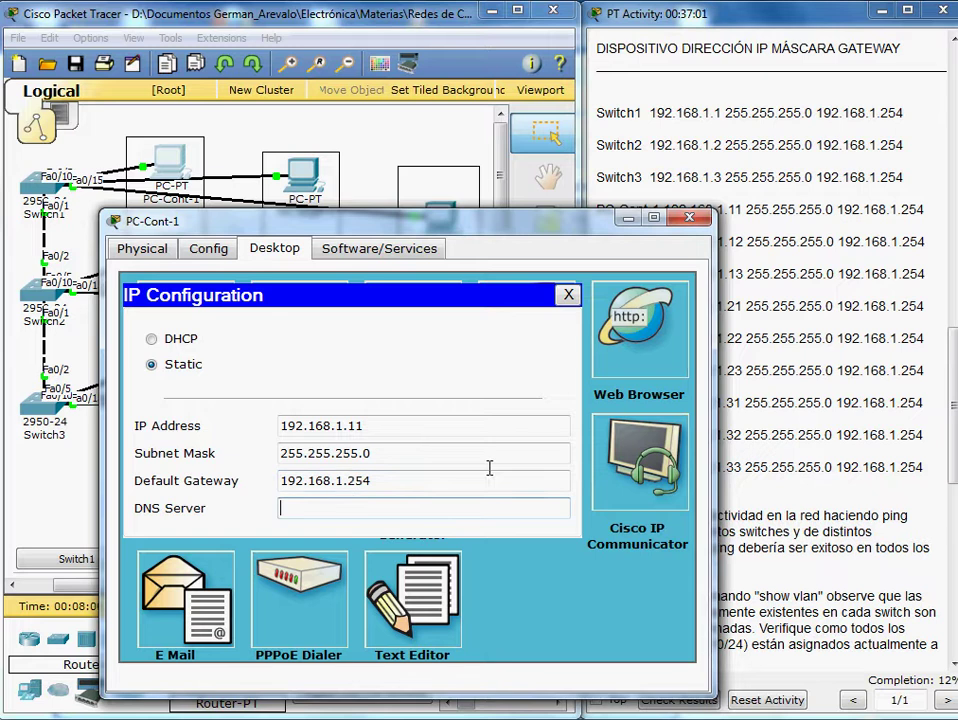
click(689, 217)
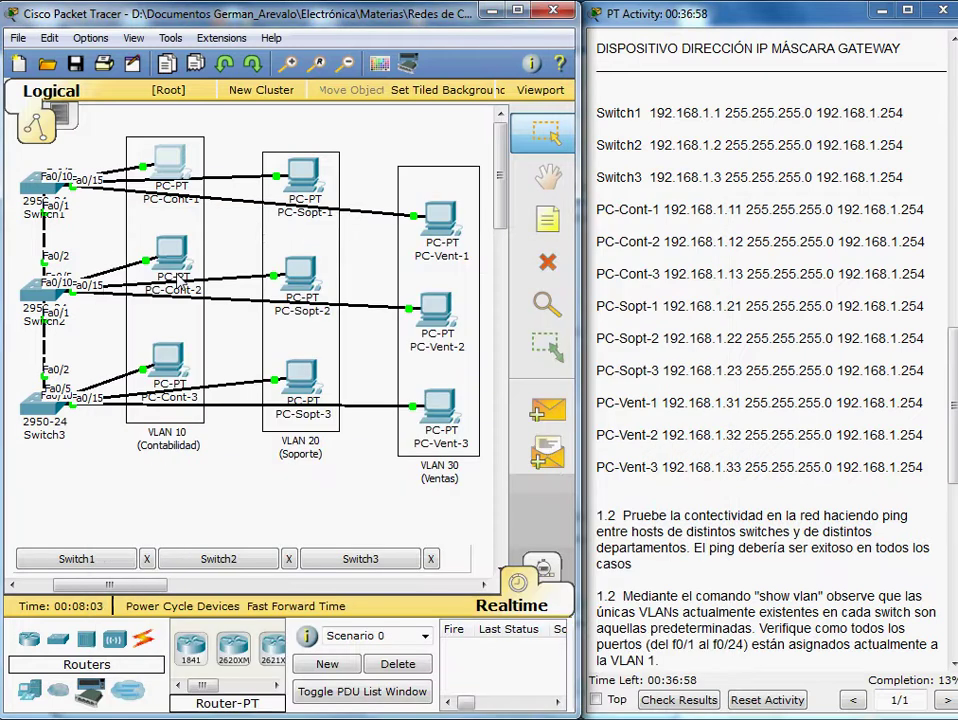
Give PC-Cont-2 the static IP address 192.168.1.12 with subnet mask 255.255.255.0
click(180, 280)
click(345, 154)
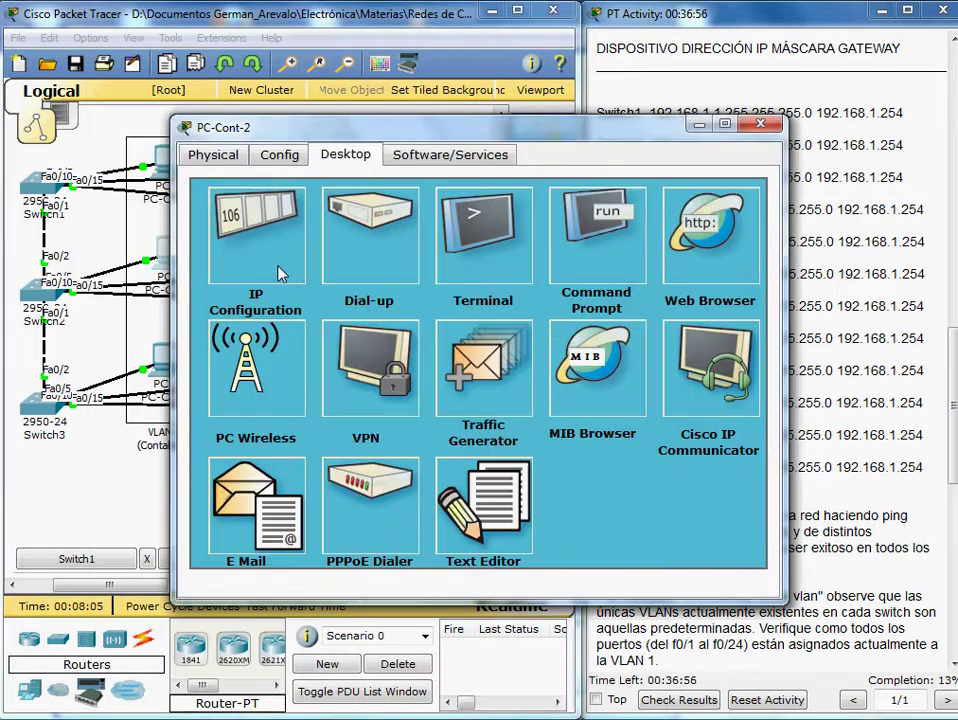
click(281, 275)
click(375, 339)
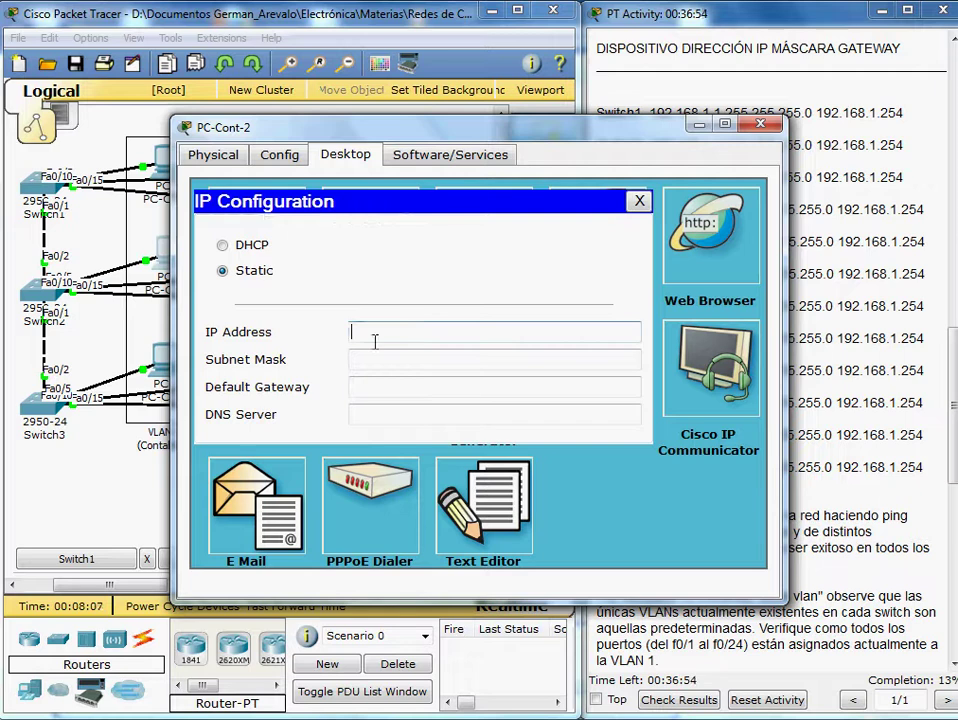
text(192.168.1.12)
click(371, 352)
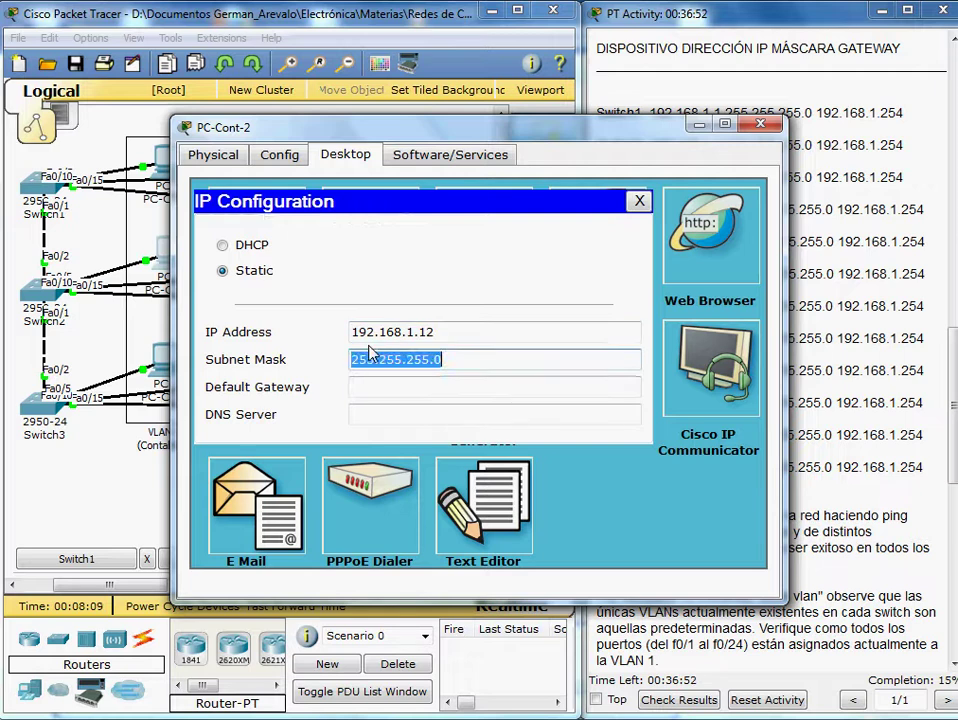
Set PC-Cont-2's default gateway to 192.168.1.254 and move its window clear of the upper topology
click(379, 374)
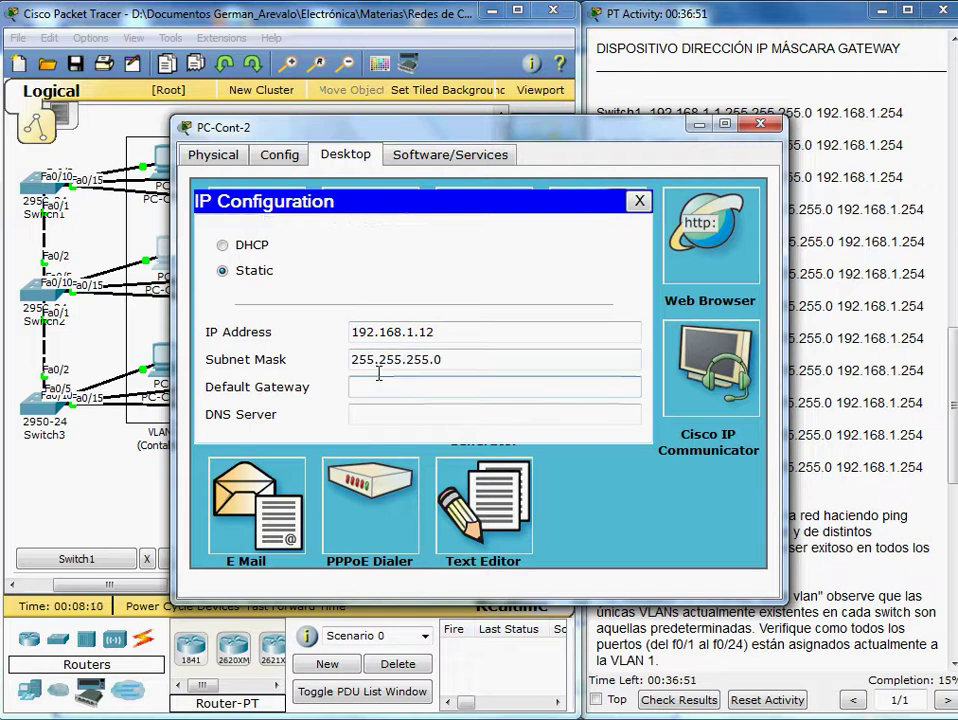
text(192.168.1.254)
click(501, 410)
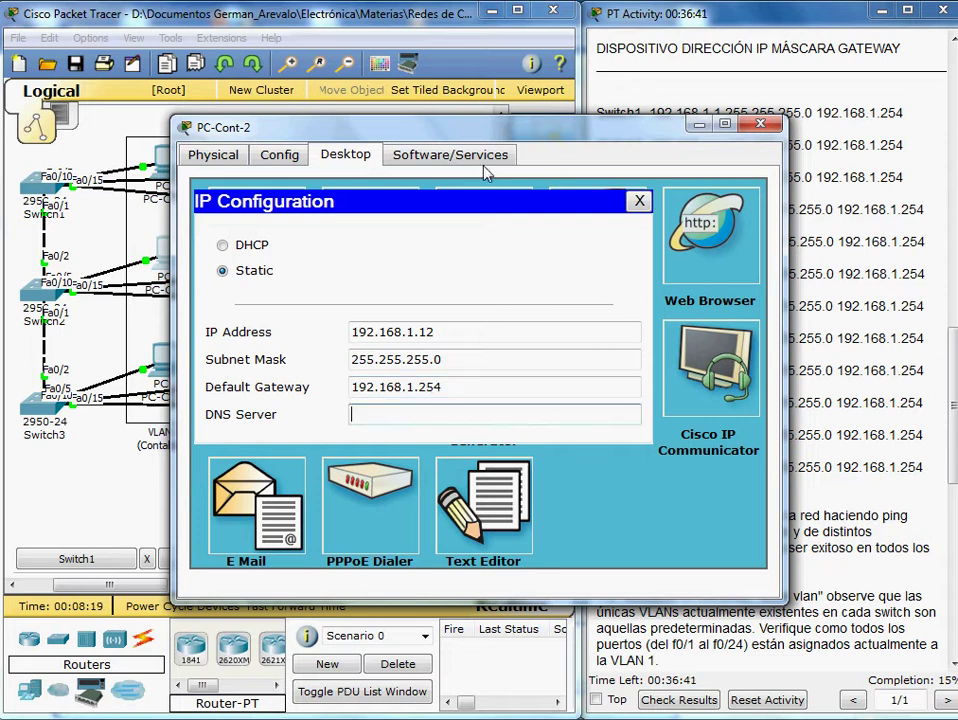
drag(500, 134, 453, 256)
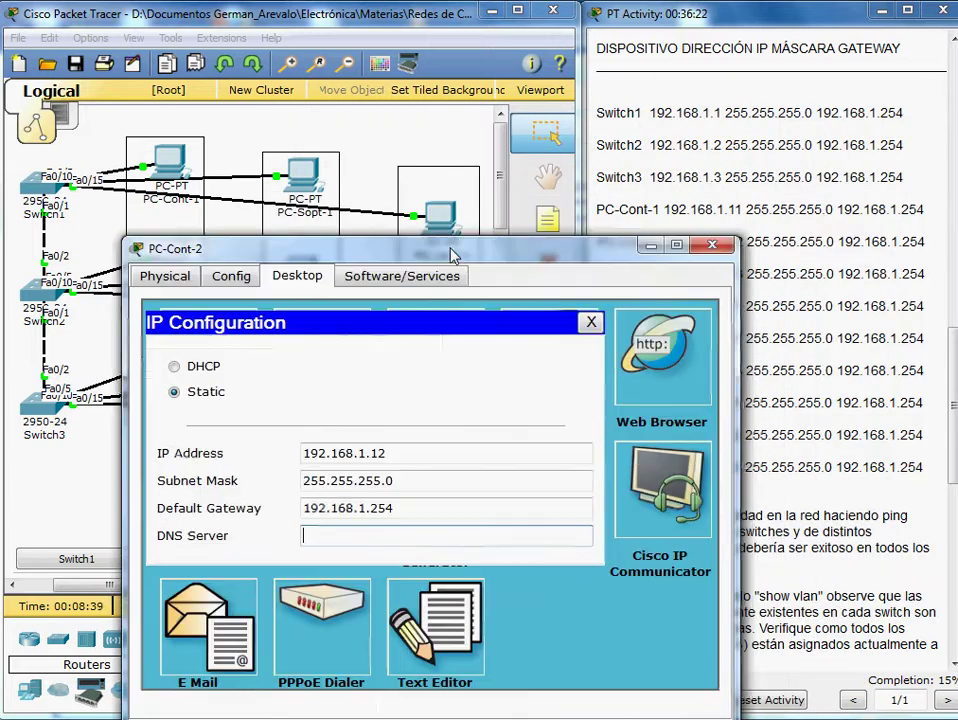
Give PC-Cont-3 the static IP address 192.168.1.13 with subnet mask 255.255.255.0
click(170, 357)
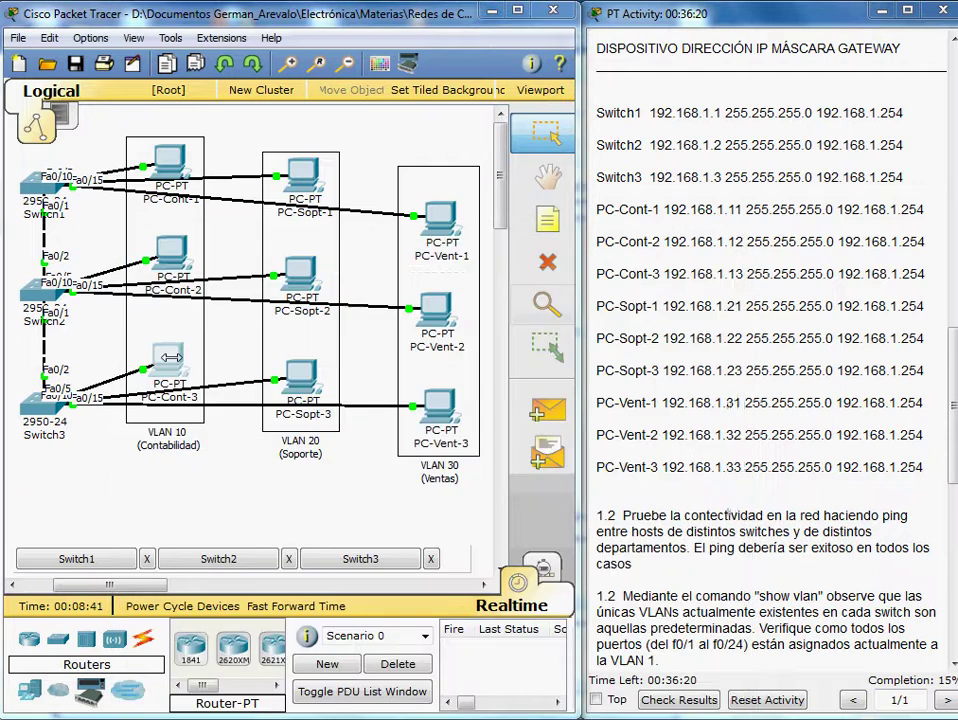
click(170, 357)
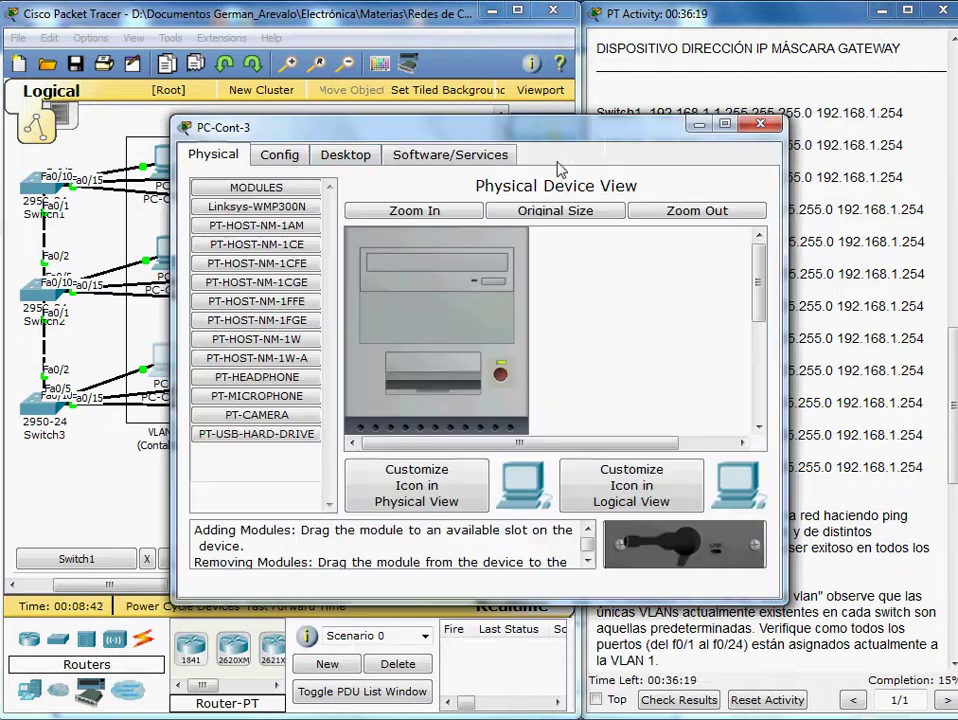
click(350, 155)
click(252, 230)
click(366, 331)
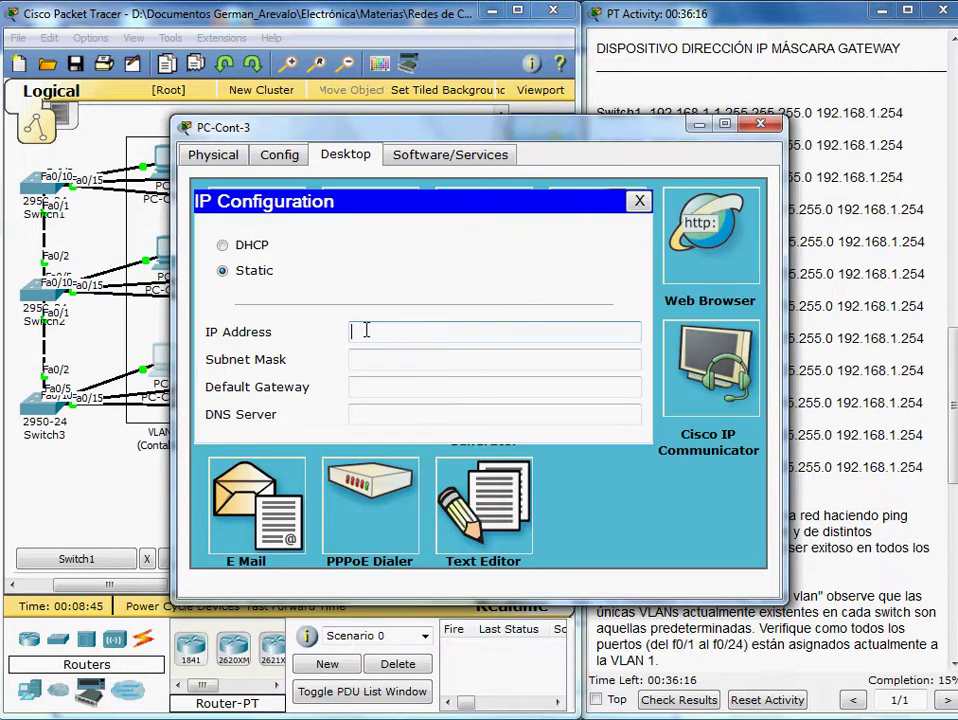
text(192.168.1.11)
key(BackSpace)
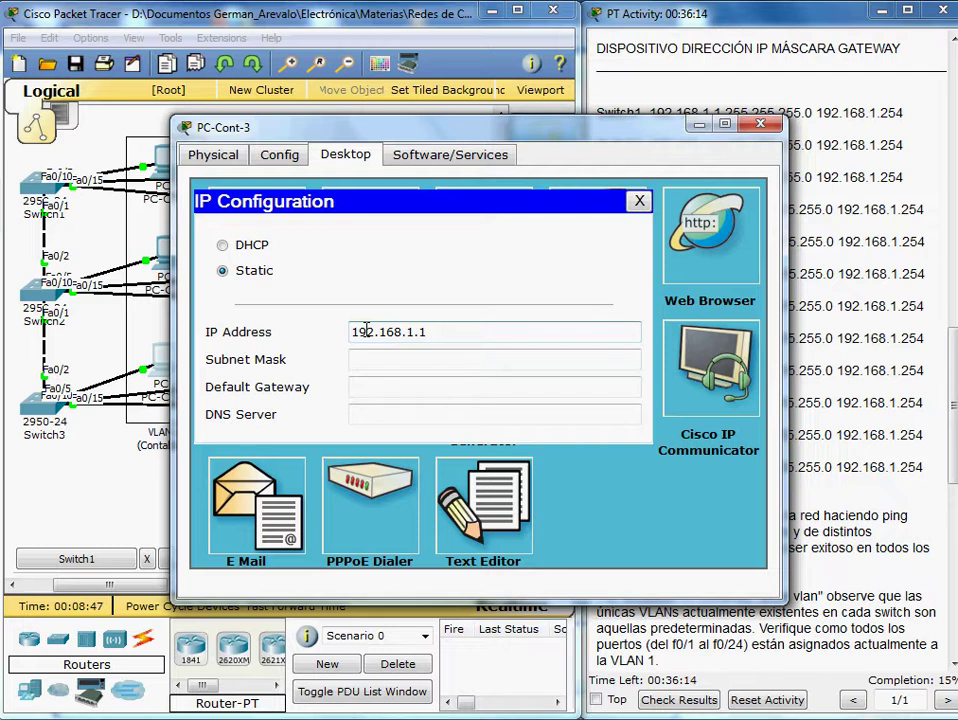
text(3)
key(Tab)
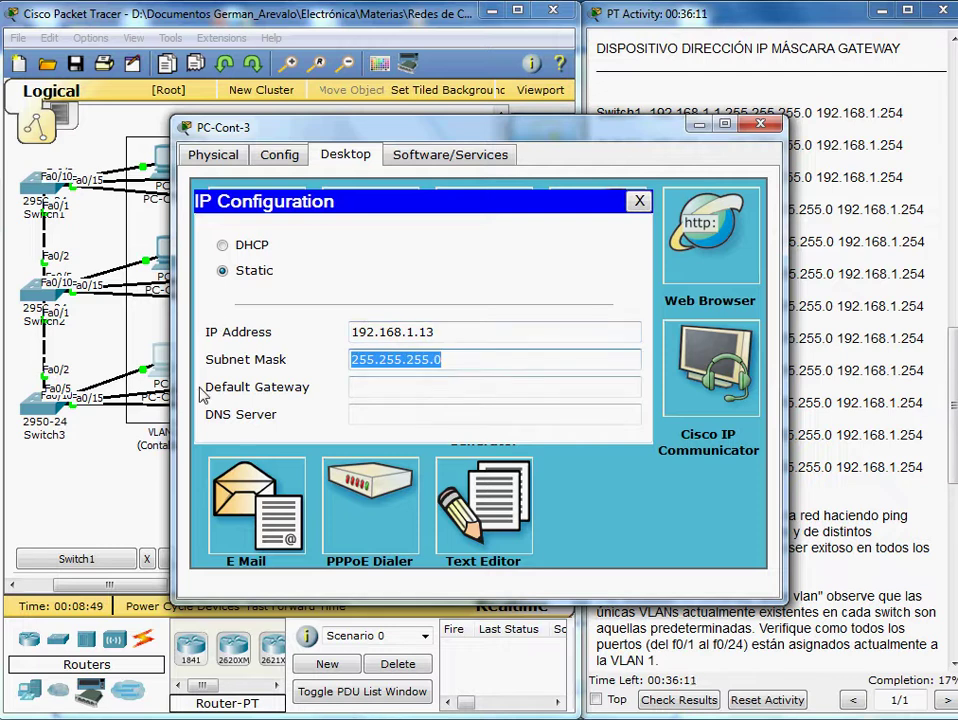
Set PC-Cont-3's default gateway to 192.168.1.254 and close its configuration window
click(381, 392)
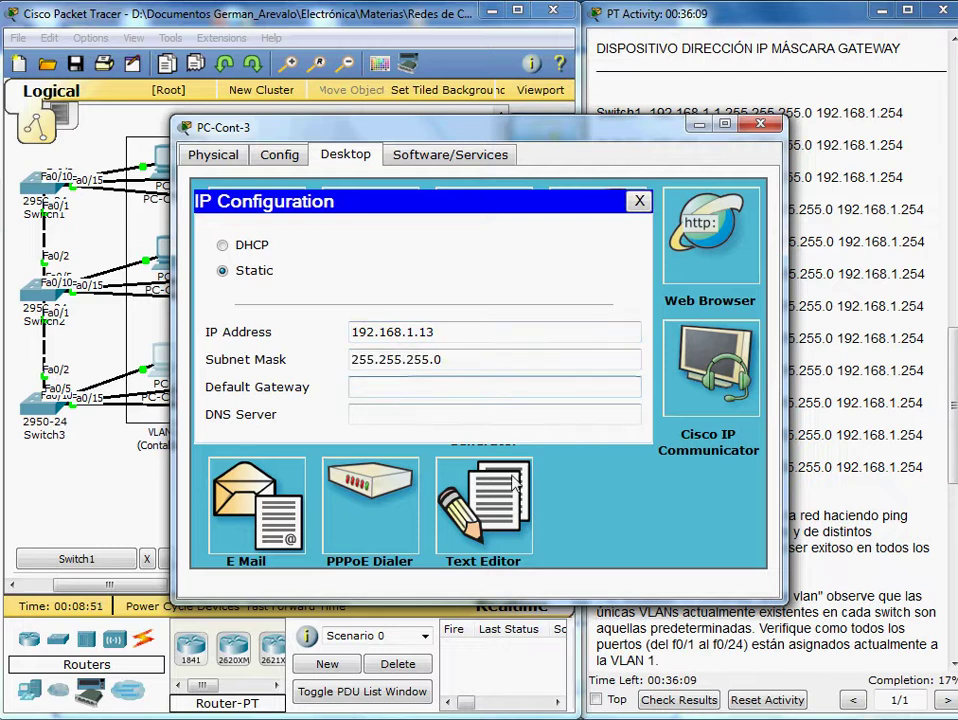
text(192.168.1.11)
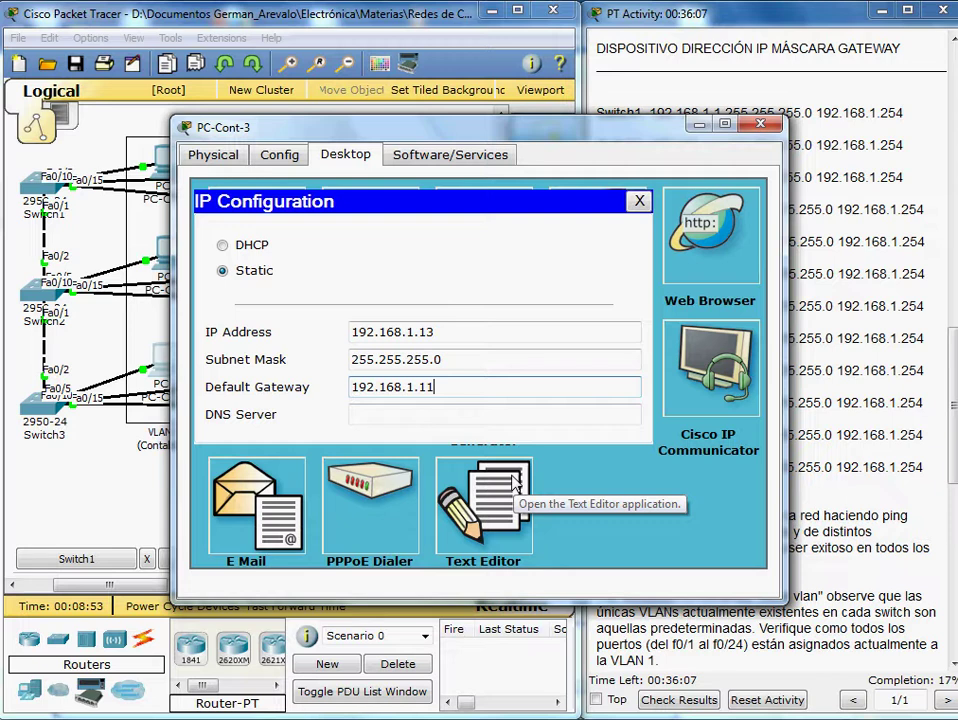
key(BackSpace)
key(BackSpace)
text(254)
key(Tab)
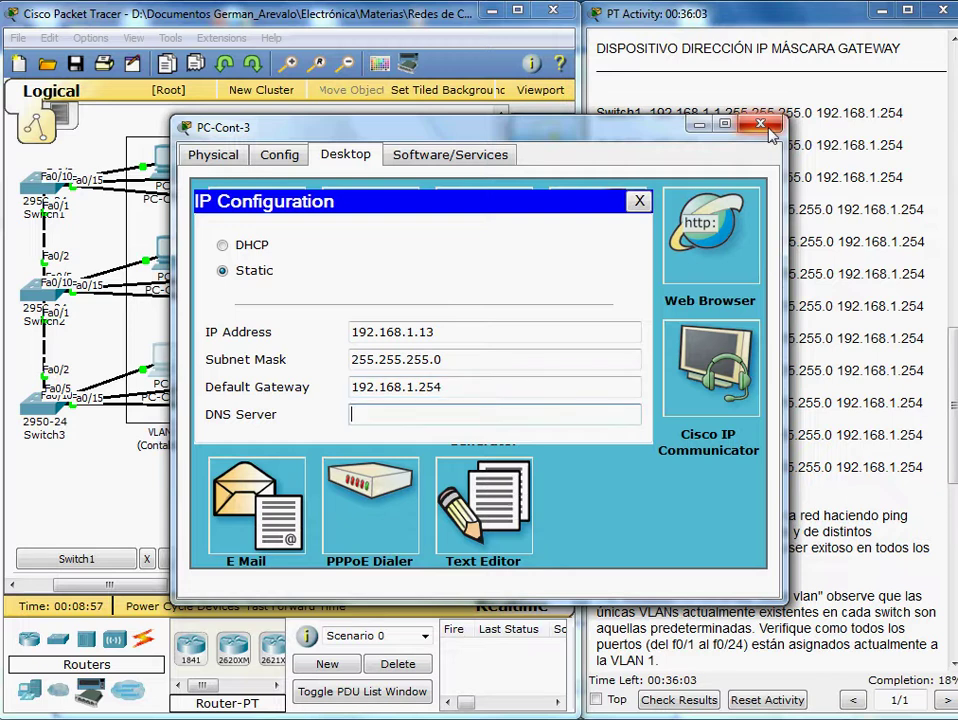
click(766, 126)
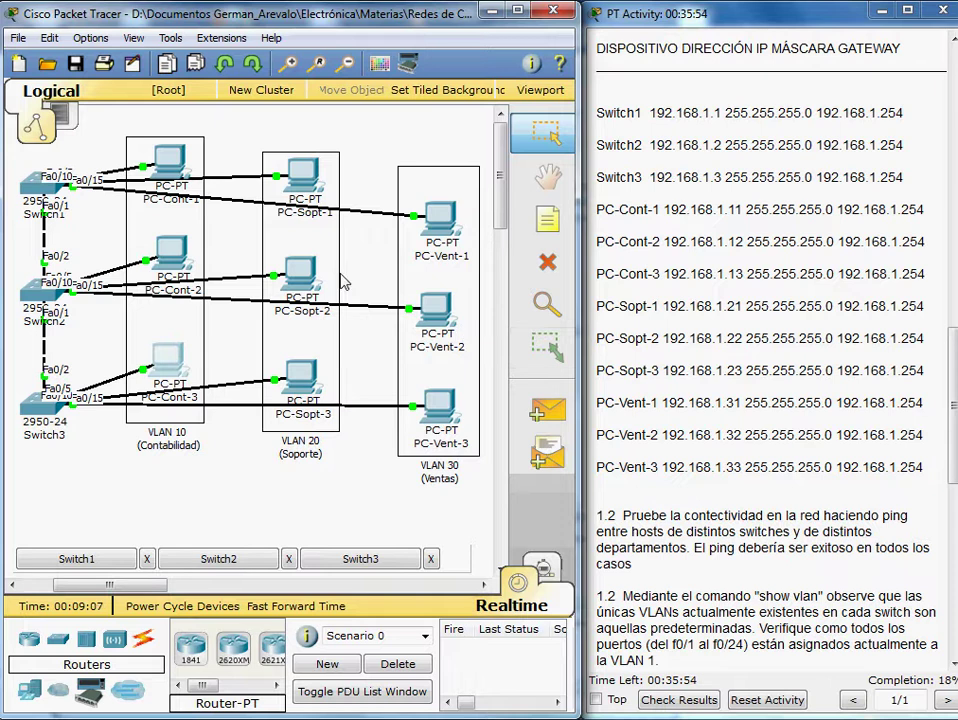
Give PC-Sopt-1 the static IP address 192.168.1.21 with subnet mask 255.255.255.0
click(305, 182)
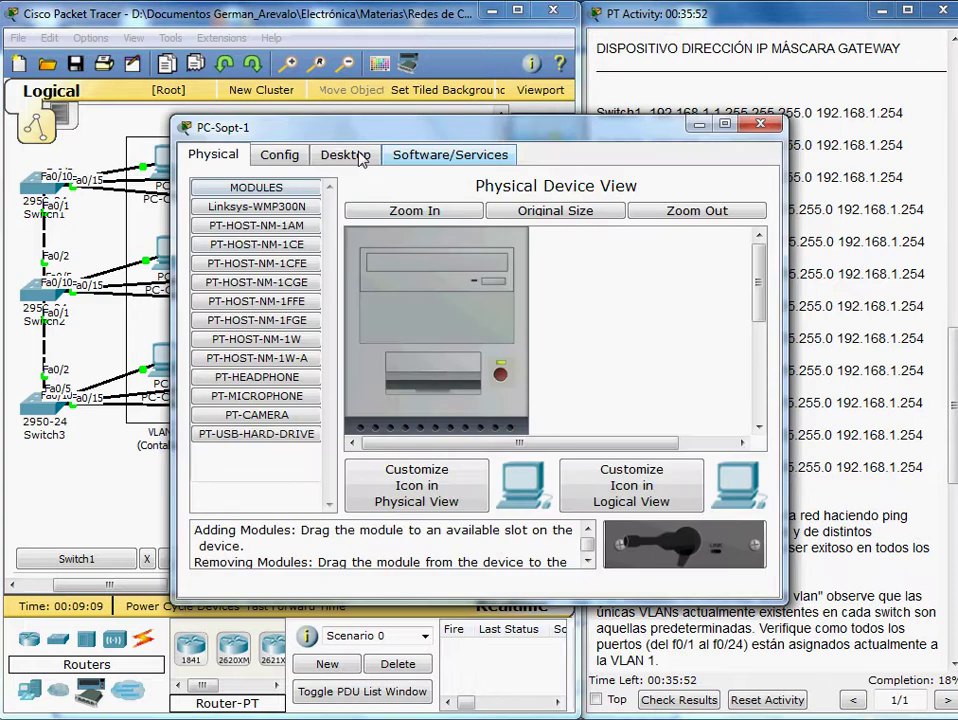
click(358, 156)
click(277, 242)
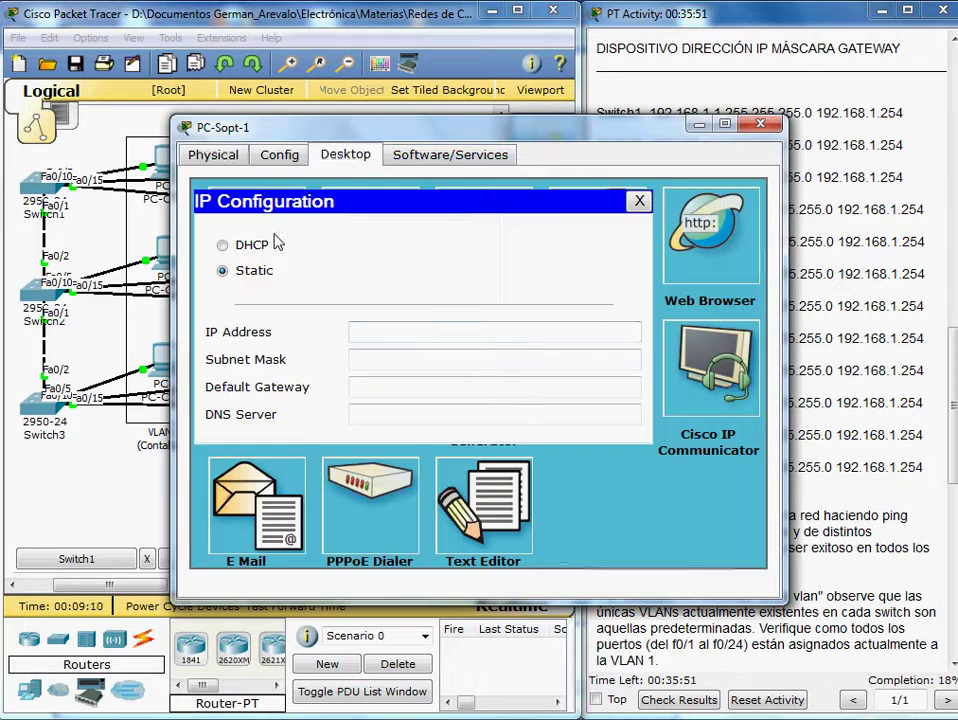
click(372, 331)
text(192.168.1.11)
key(BackSpace)
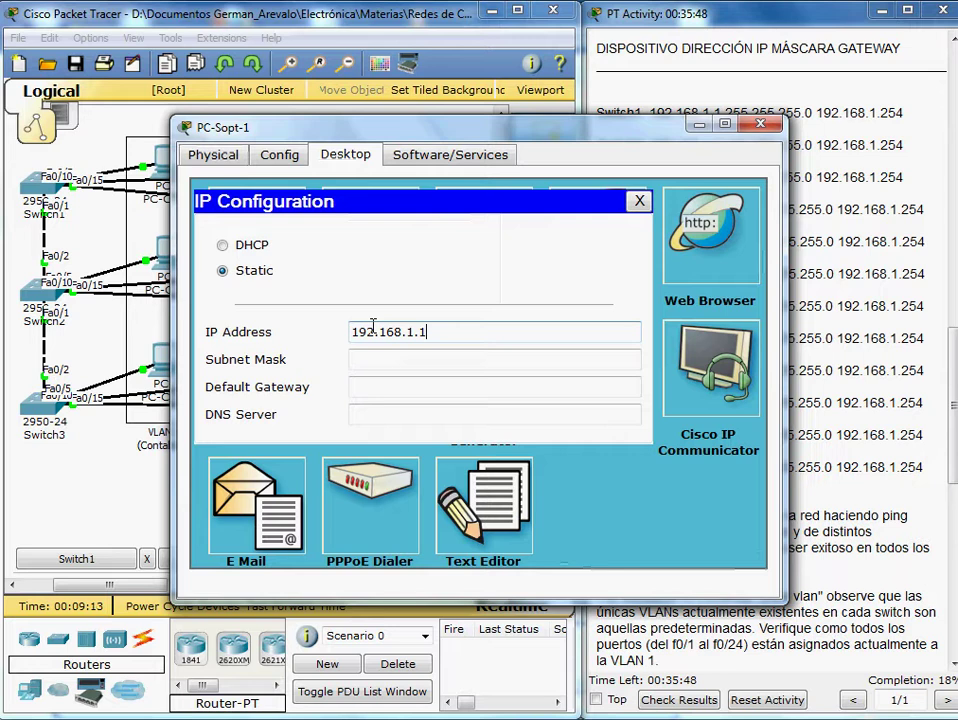
key(BackSpace)
text(21)
key(Tab)
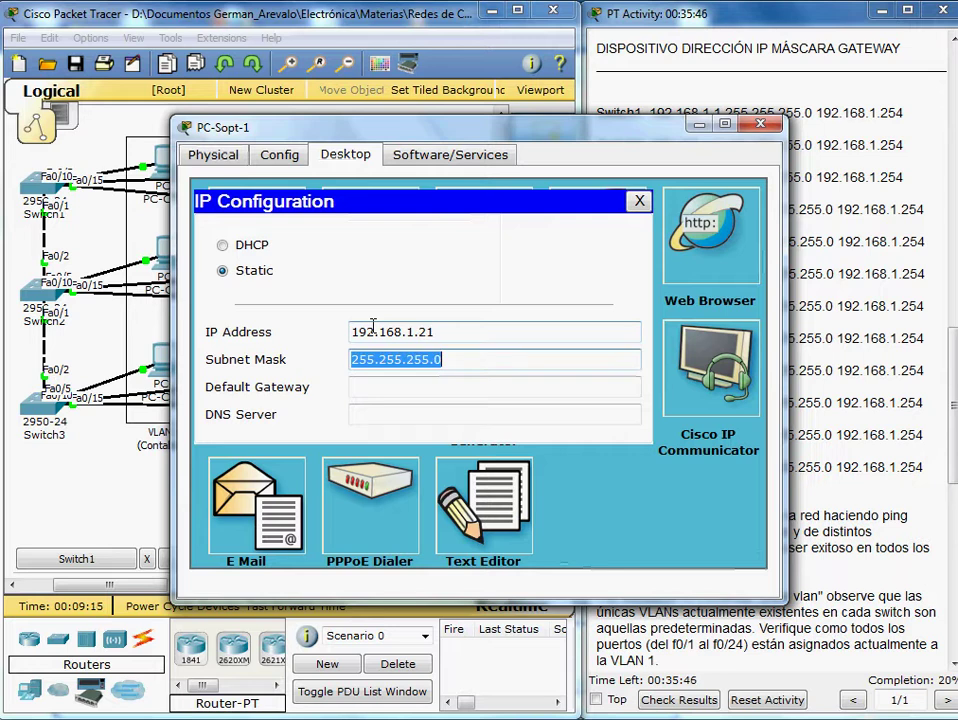
Set PC-Sopt-1's default gateway to 192.168.1.254 and close its configuration window
key(Tab)
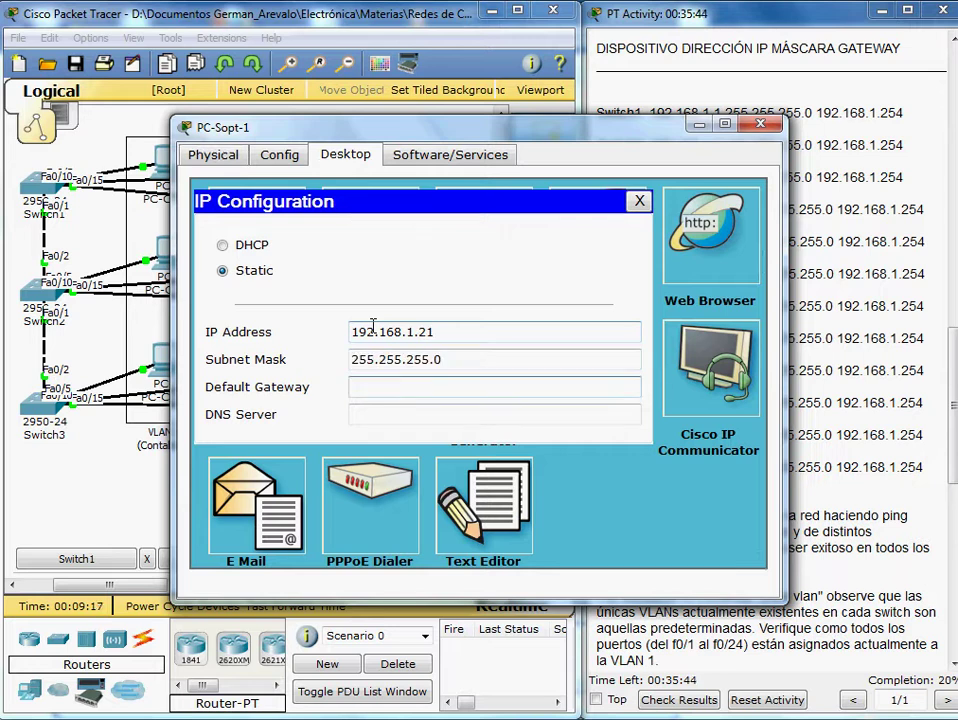
text(192.168.1.254)
key(Tab)
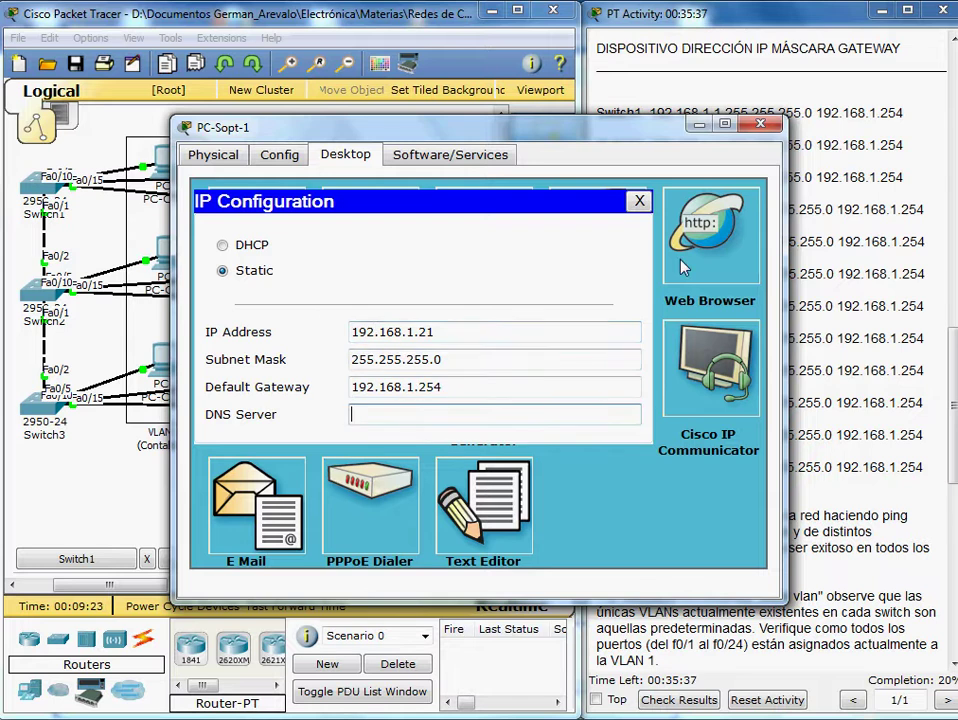
click(761, 125)
Give PC-Sopt-2 the static IP address 192.168.1.22 with subnet mask 255.255.255.0
click(300, 272)
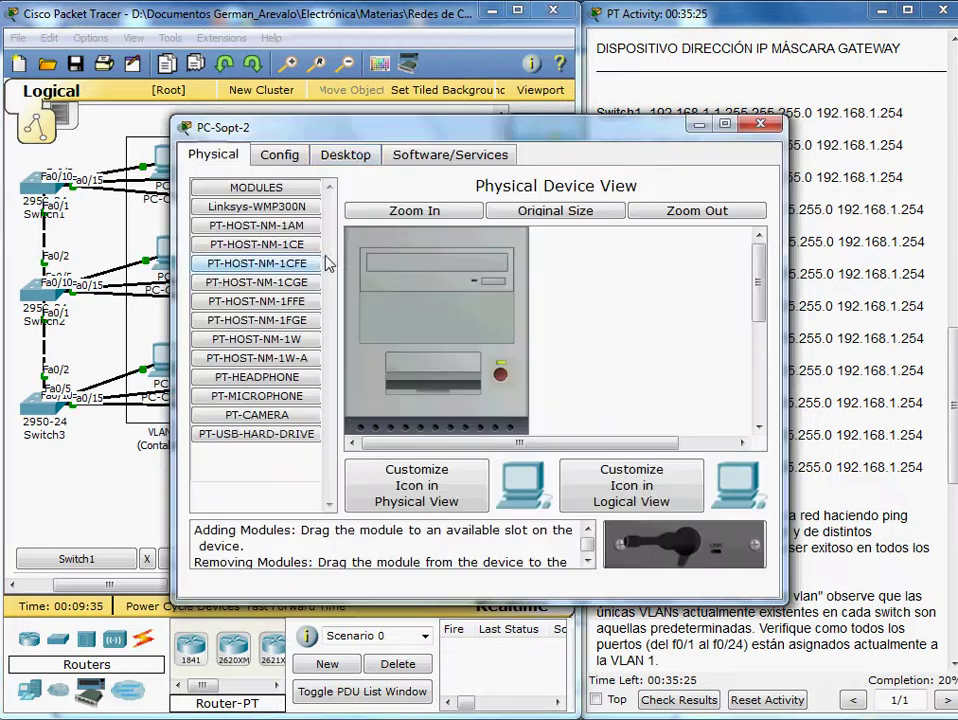
click(346, 157)
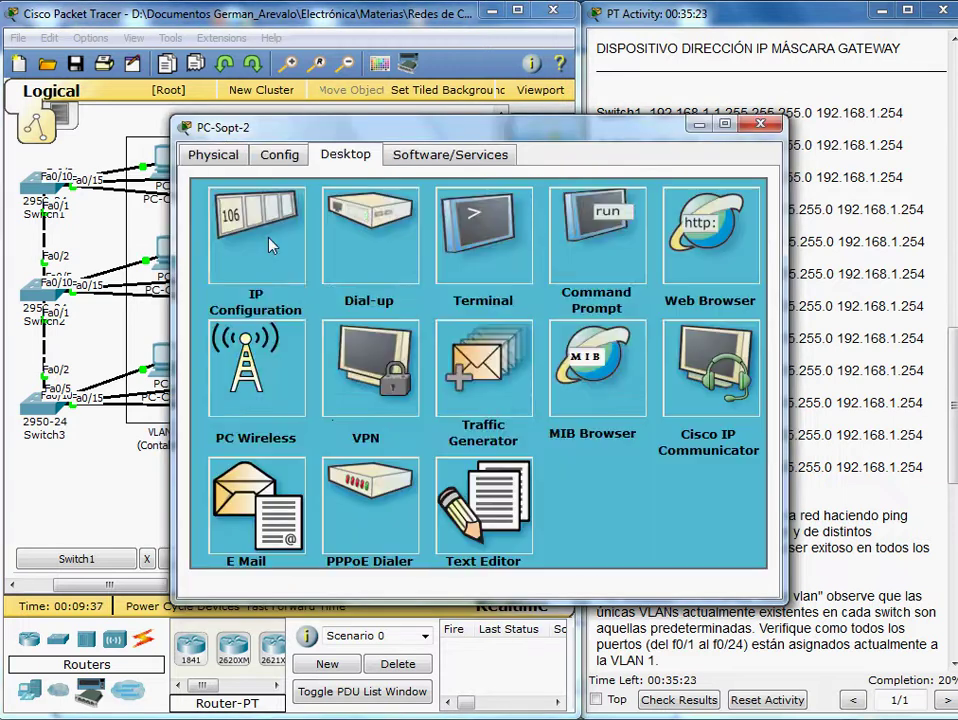
click(272, 245)
click(390, 338)
text(192.168.1.11)
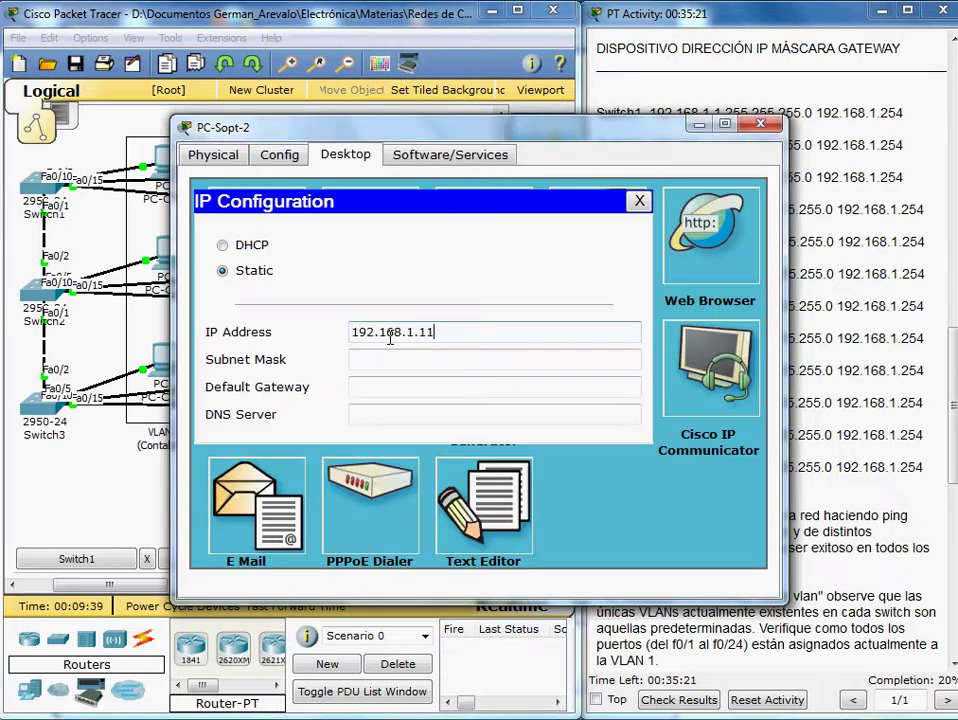
key(BackSpace)
key(BackSpace)
text(22)
key(Tab)
Set PC-Sopt-2's default gateway to 192.168.1.254 and close its configuration window
key(Tab)
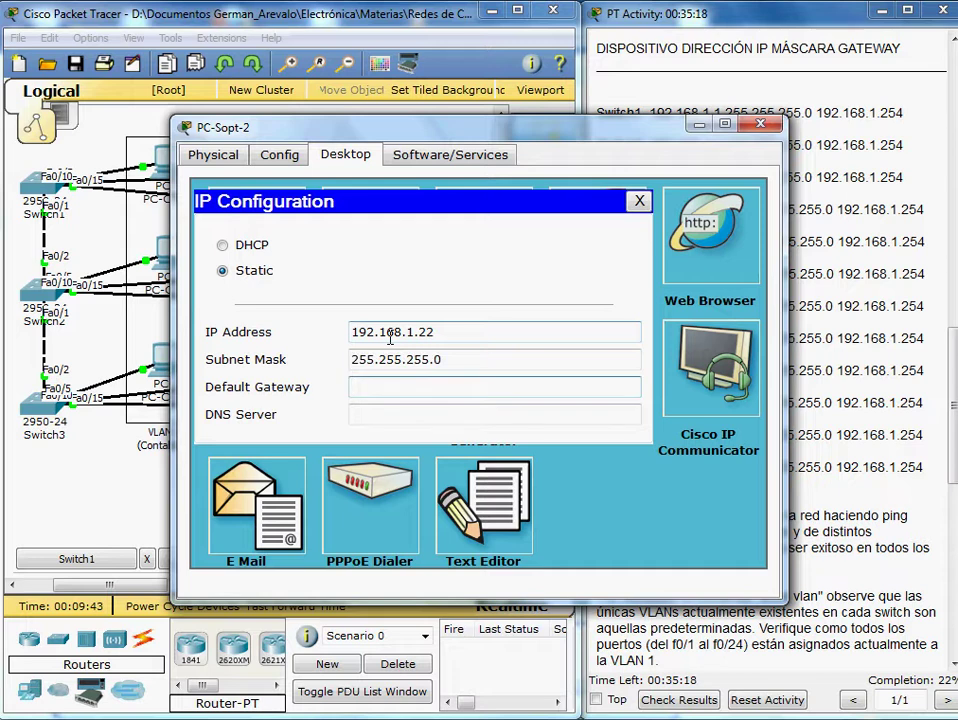
text(192.168.1.254)
key(Tab)
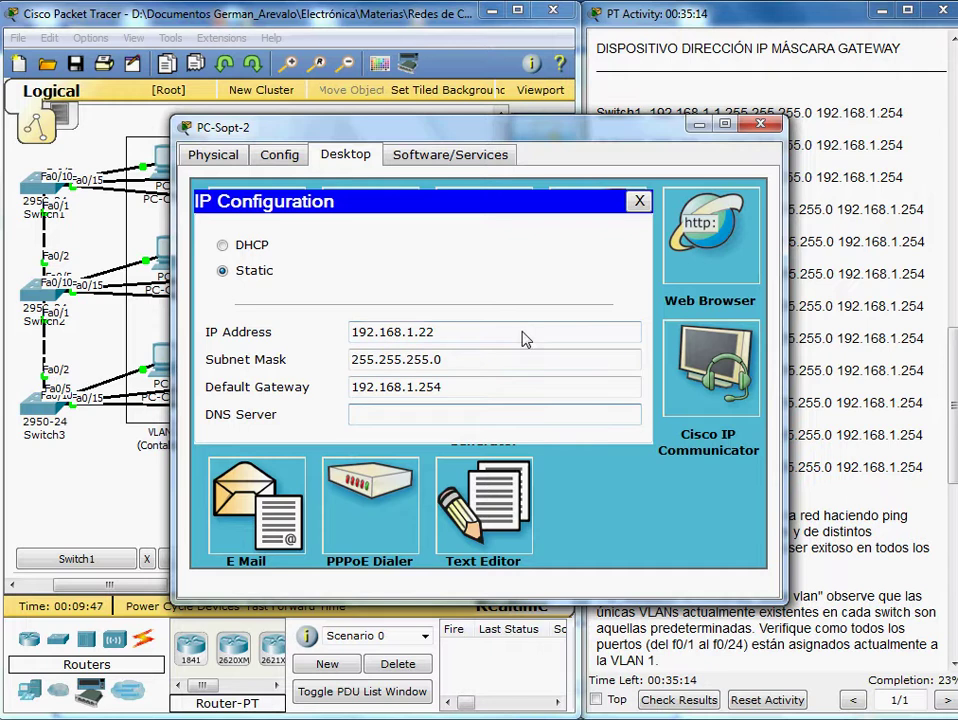
click(762, 126)
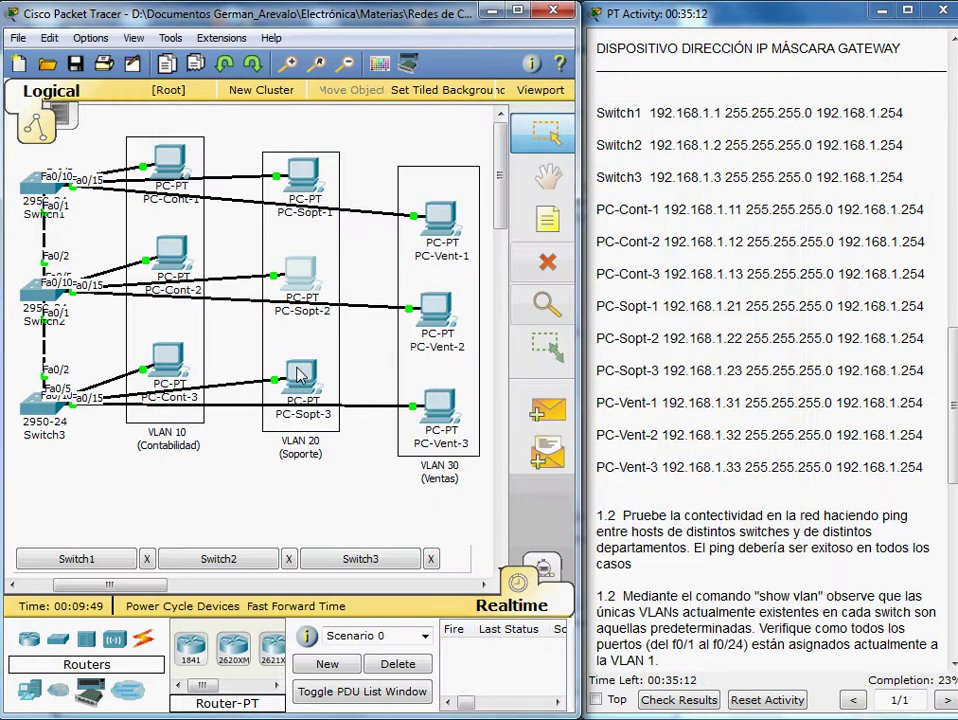
Give PC-Sopt-3 the static IP address 192.168.1.23 with subnet mask 255.255.255.0
click(300, 375)
click(345, 154)
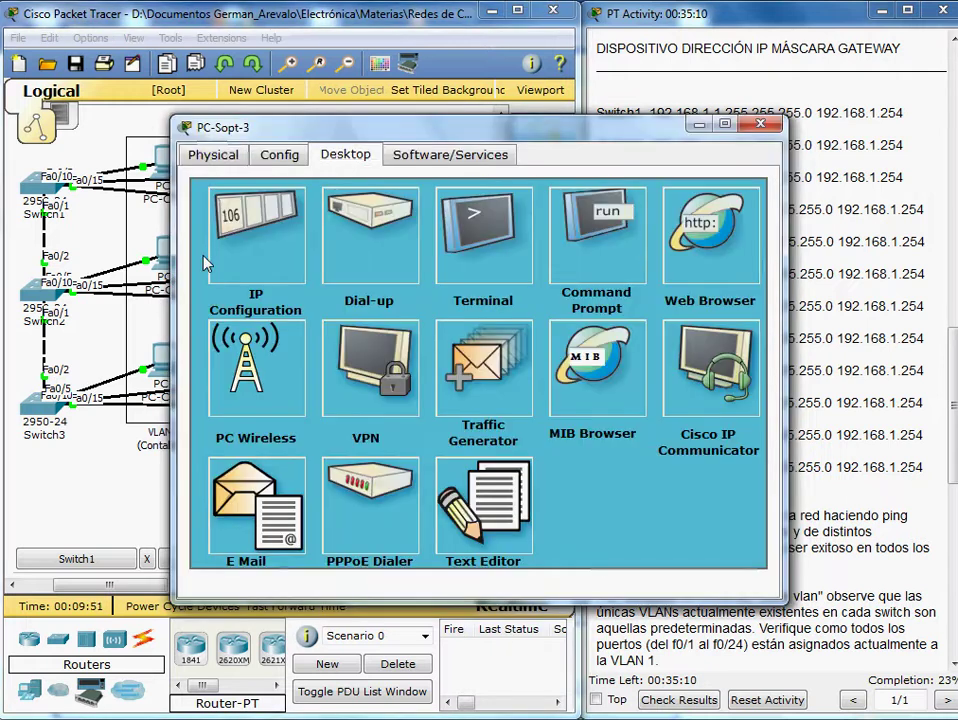
click(230, 245)
click(390, 331)
text(192.168.1.11)
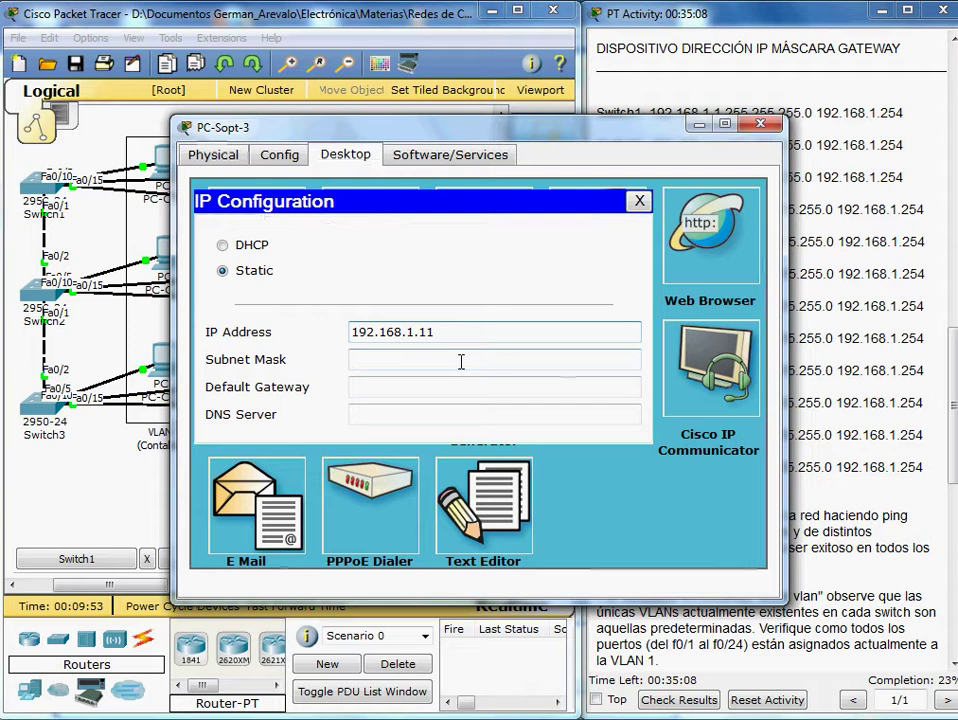
key(BackSpace)
text(23)
key(Tab)
Set PC-Sopt-3's default gateway to 192.168.1.254 and close its configuration window
key(Tab)
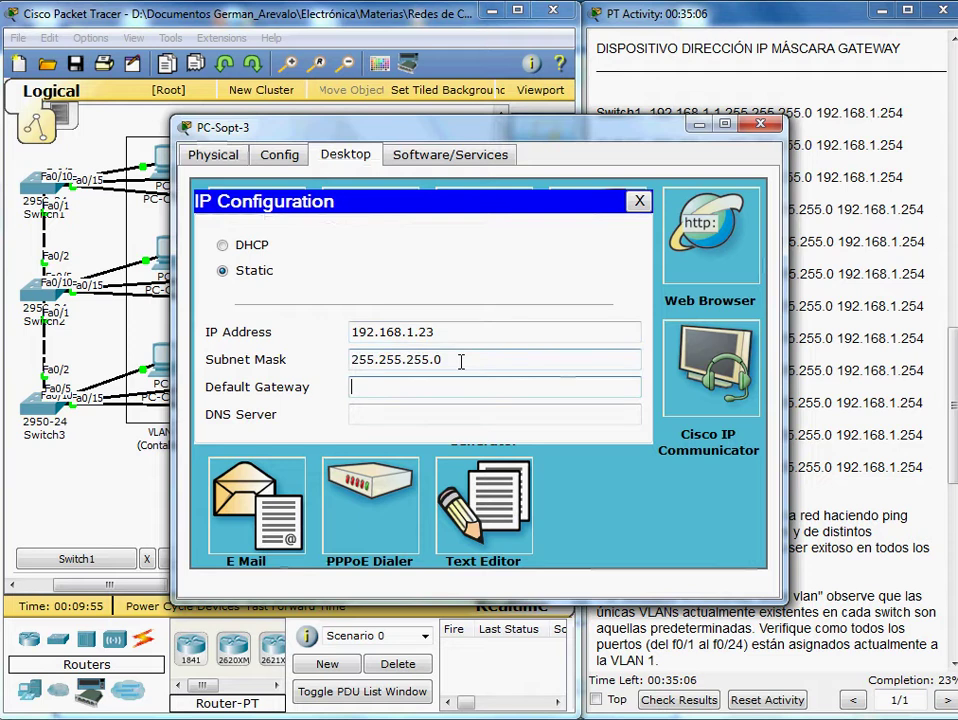
text(192.168.1.11)
key(BackSpace)
key(BackSpace)
text(254)
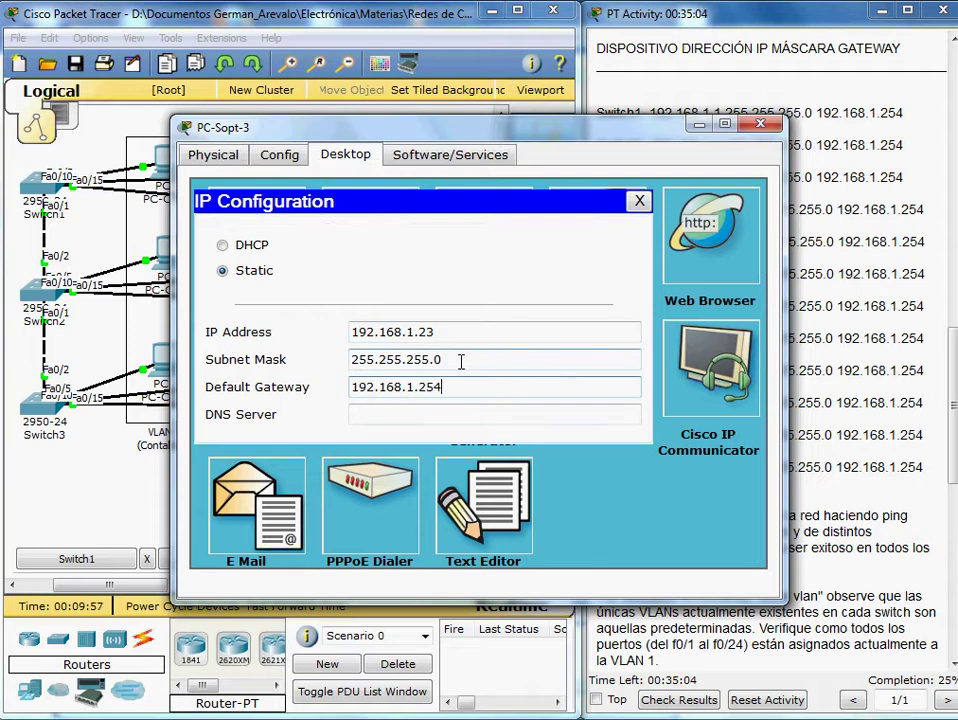
key(Tab)
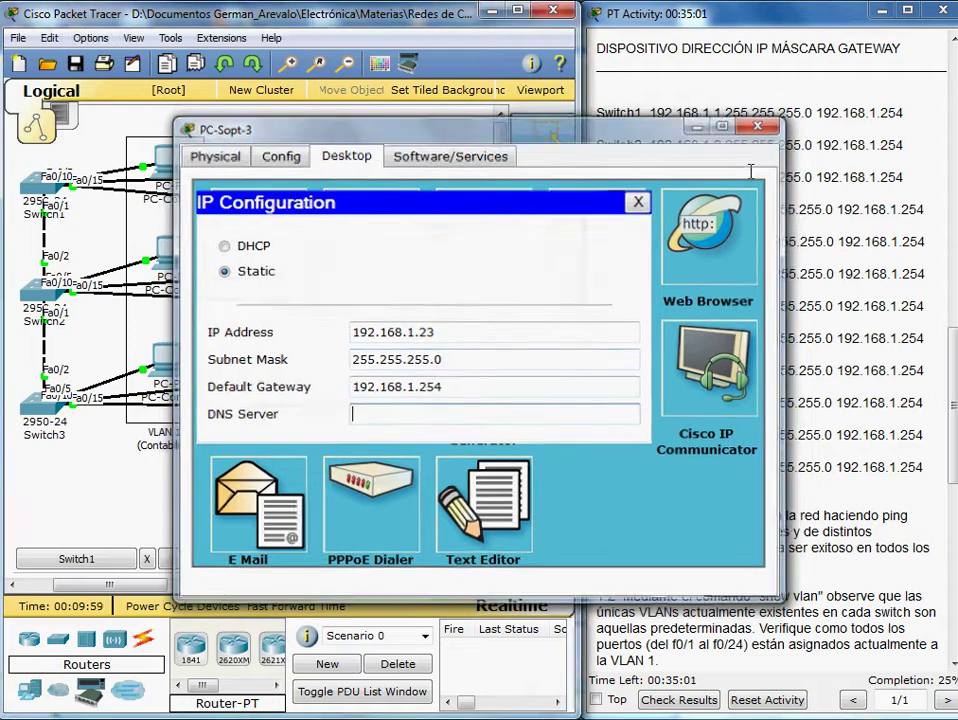
click(761, 123)
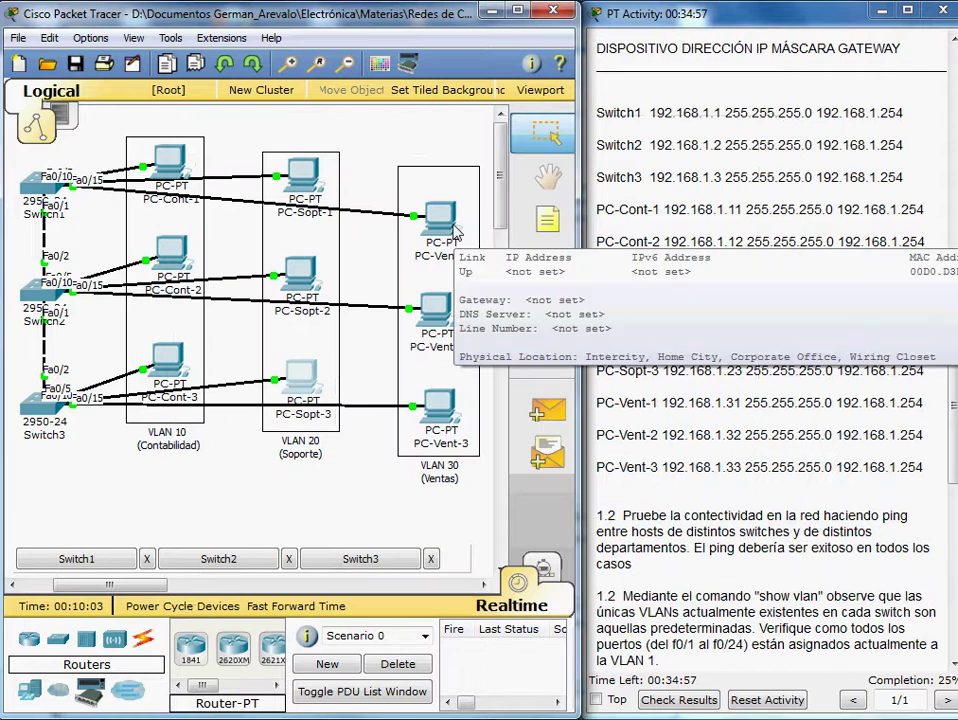
Give PC-Vent-1 the static IP address 192.168.1.31 with subnet mask 255.255.255.0
click(446, 228)
click(346, 154)
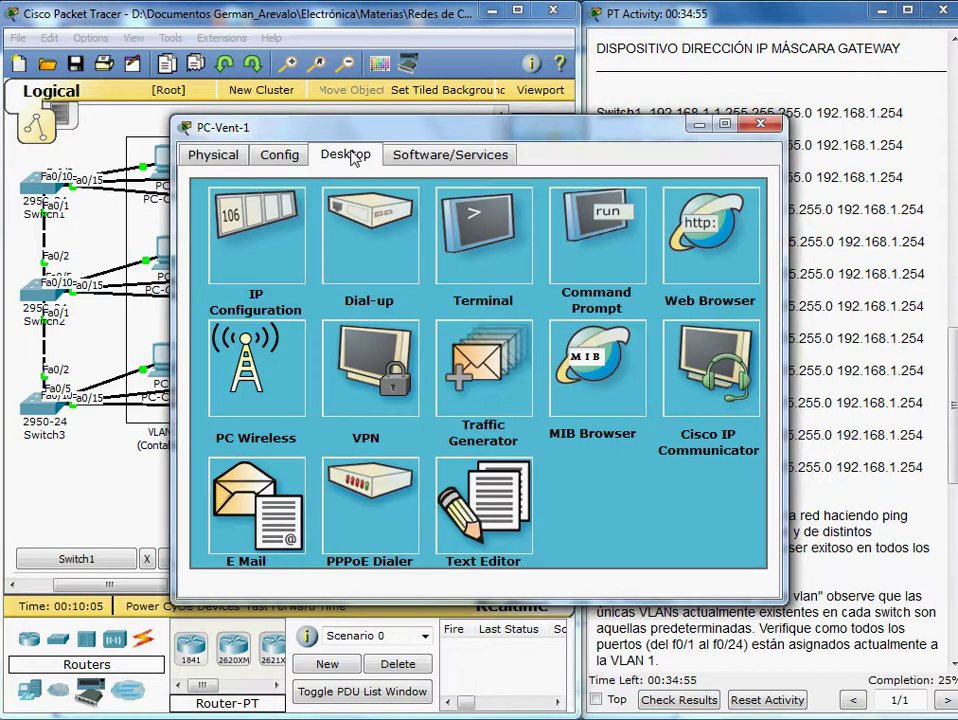
click(268, 246)
click(382, 331)
text(192.168.1.11)
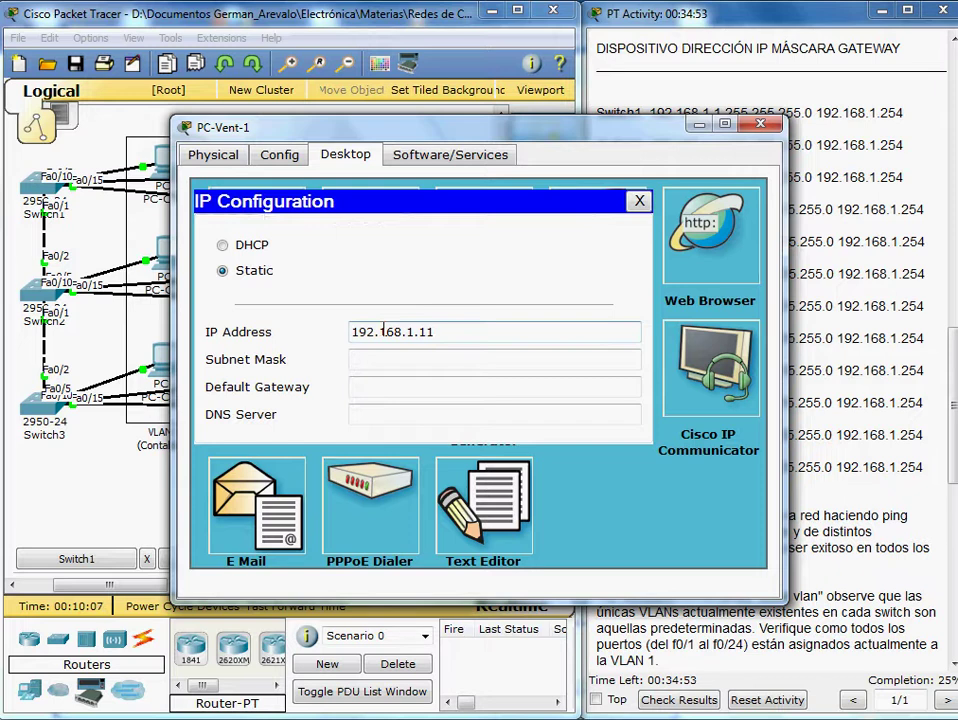
key(BackSpace)
key(BackSpace)
text(31)
key(Tab)
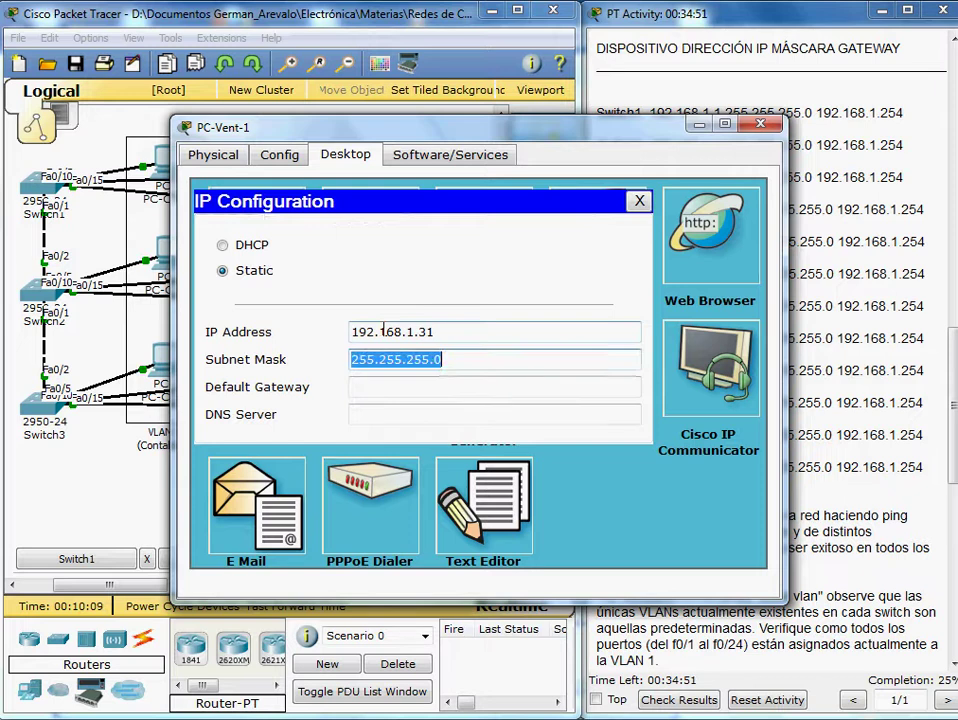
Set PC-Vent-1's default gateway to 192.168.1.254 and close its configuration window
key(Tab)
text(192.168.1.11)
key(BackSpace)
key(BackSpace)
text(25)
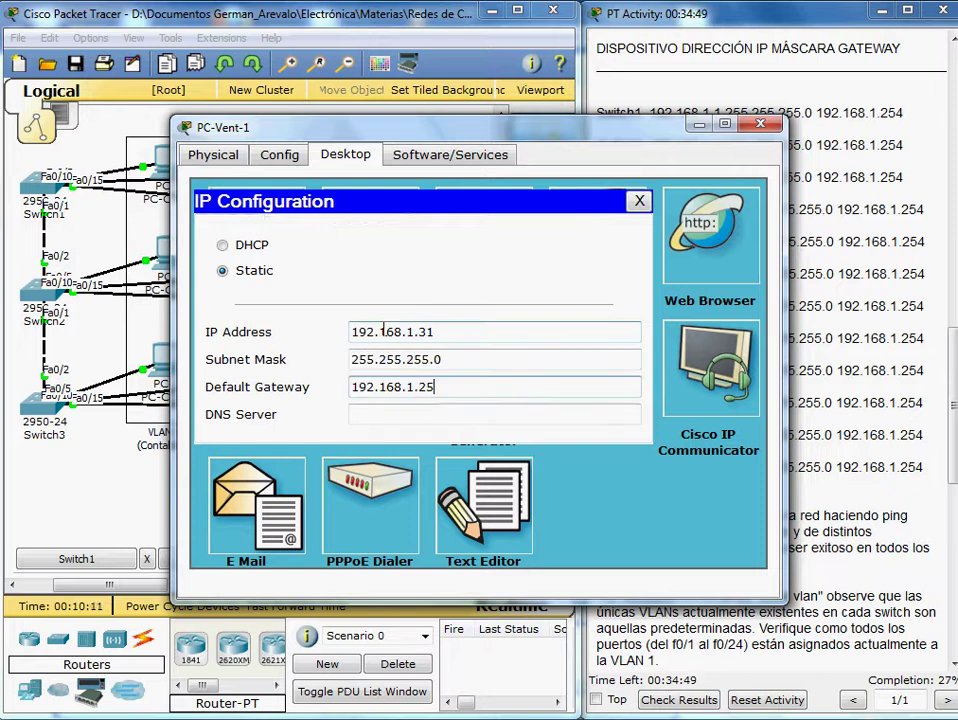
text(4)
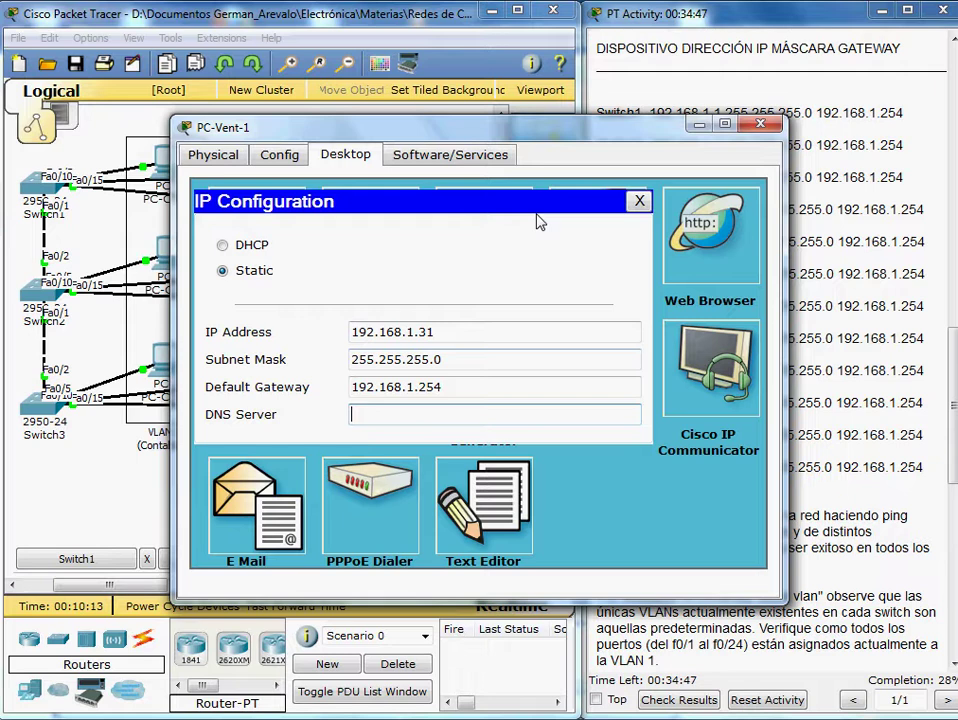
key(alt+F4)
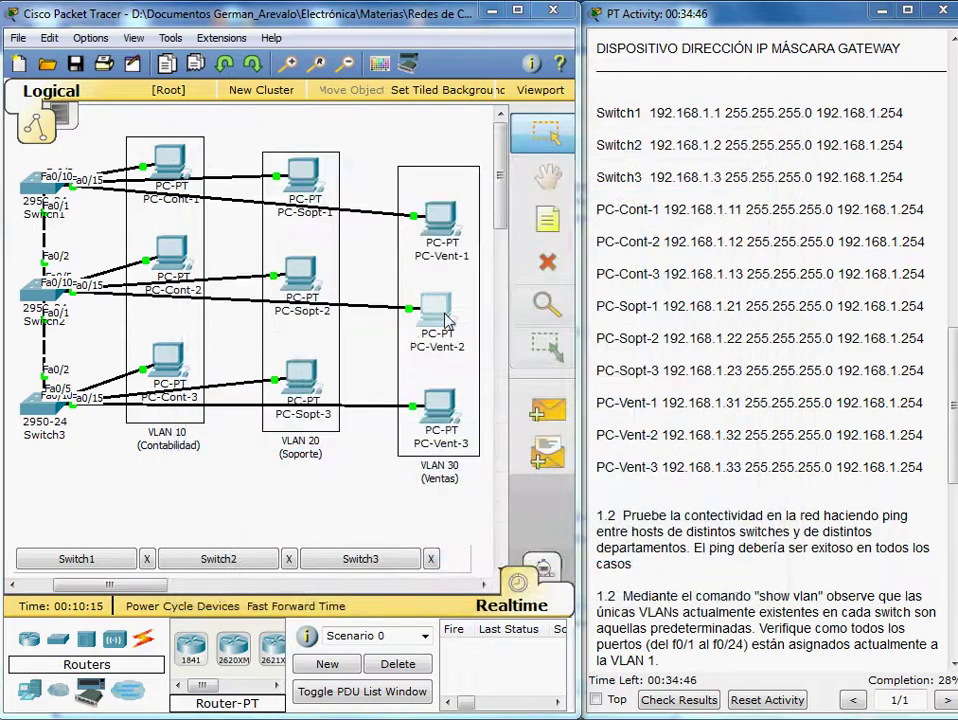
Give PC-Vent-2 the static IP address 192.168.1.32 with subnet mask 255.255.255.0
click(447, 320)
click(357, 157)
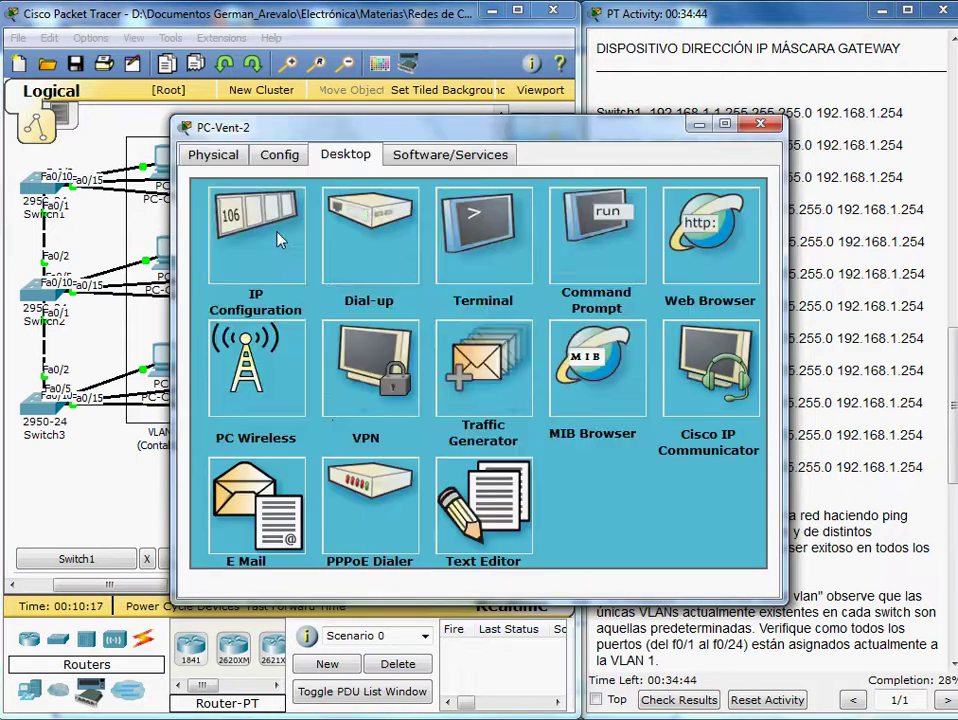
click(256, 236)
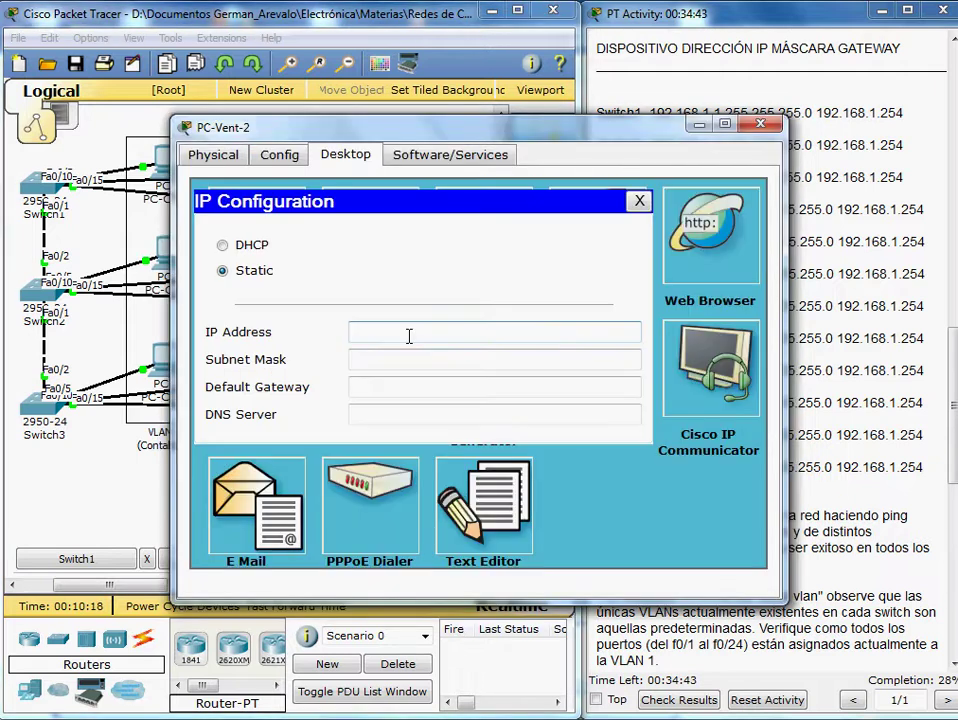
key(BackSpace)
key(BackSpace)
text(32)
Set PC-Vent-2's default gateway to 192.168.1.254 and close its configuration window
click(509, 390)
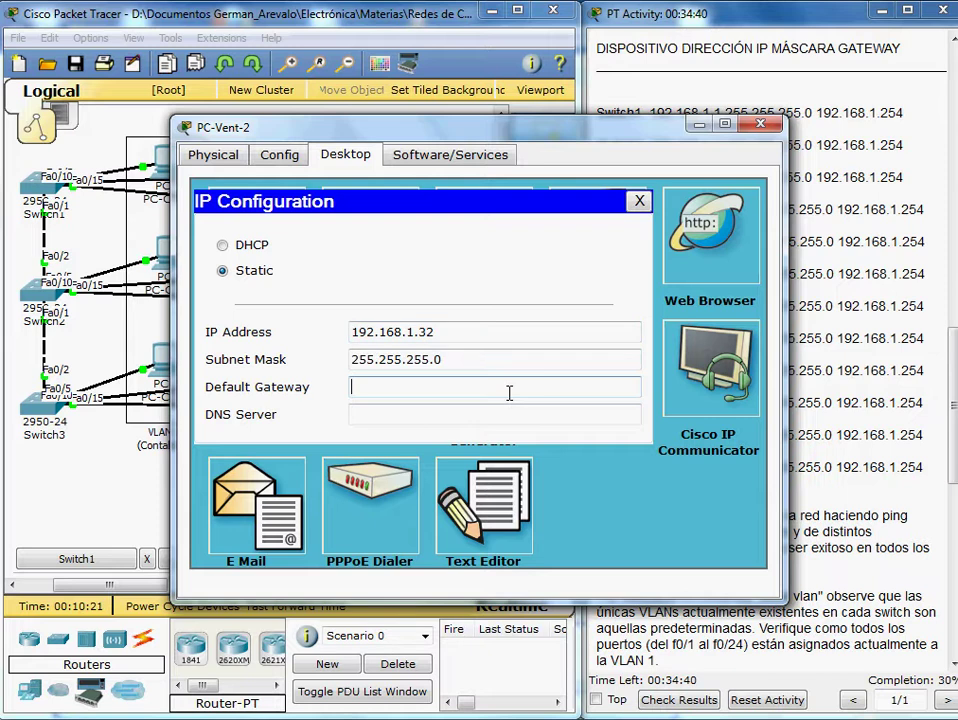
text(192.168.1.11)
key(BackSpace)
key(BackSpace)
text(25)
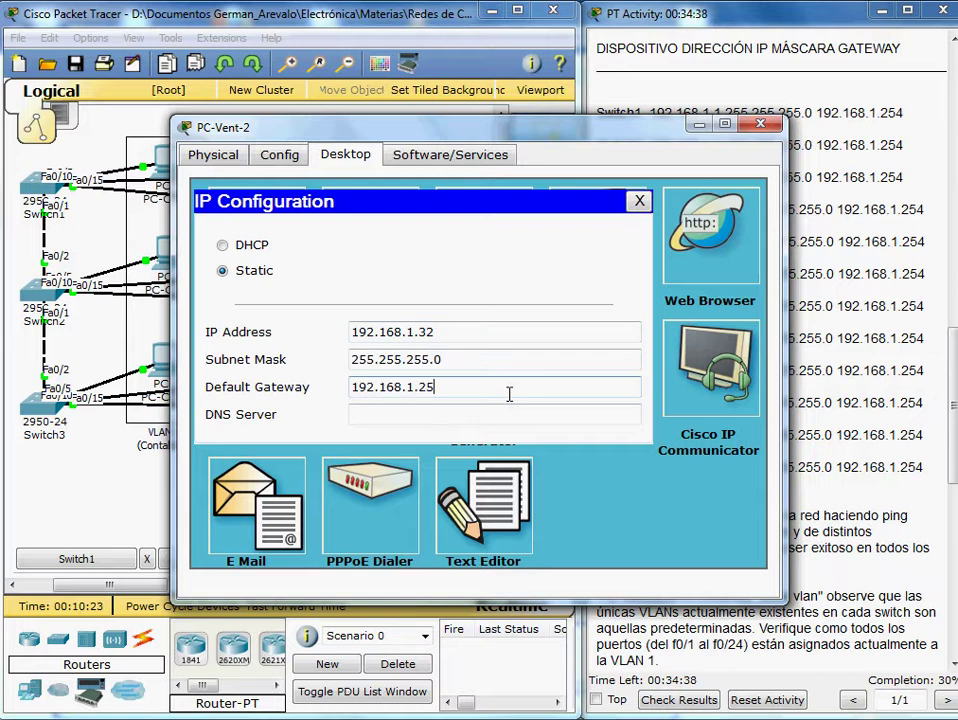
text(4)
click(760, 123)
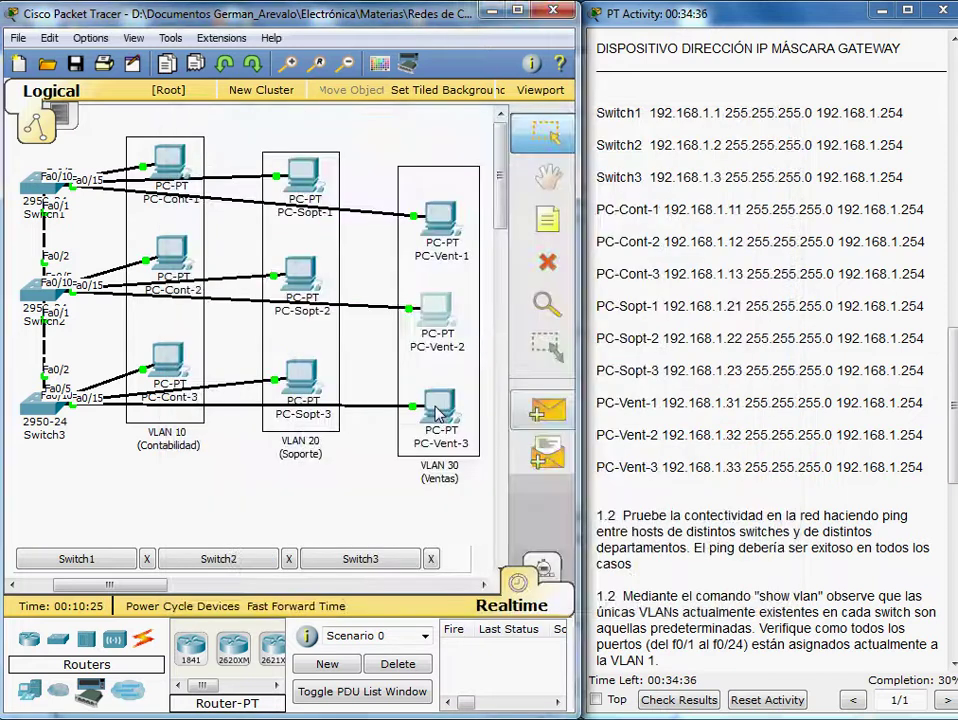
Give PC-Vent-3 the static IP address 192.168.1.33 with subnet mask 255.255.255.0
click(434, 353)
click(345, 155)
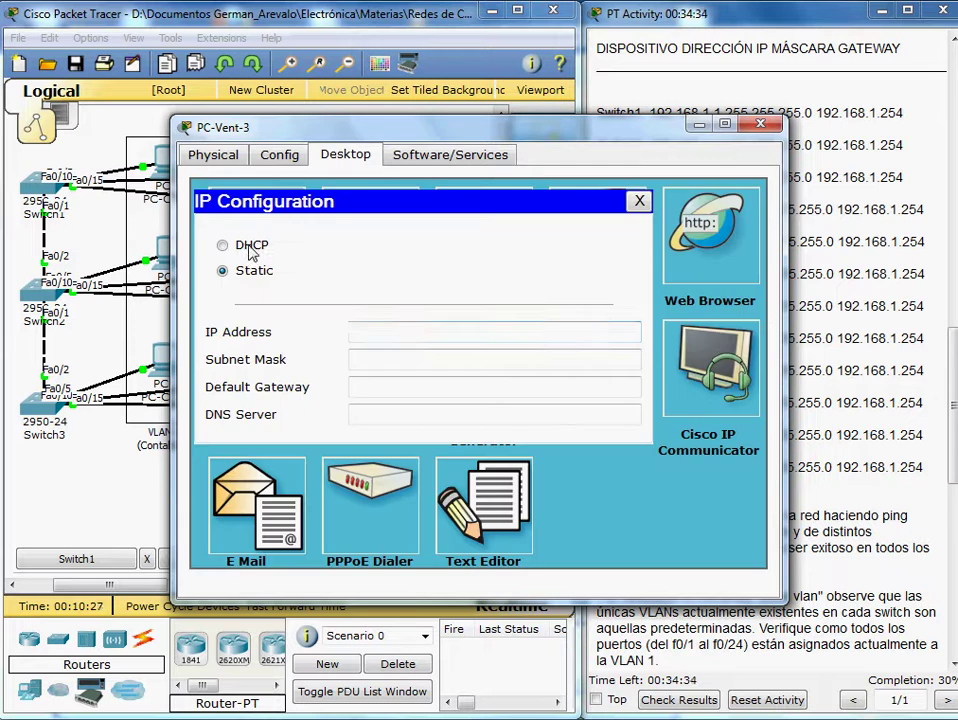
click(403, 333)
text(192.168.1.11)
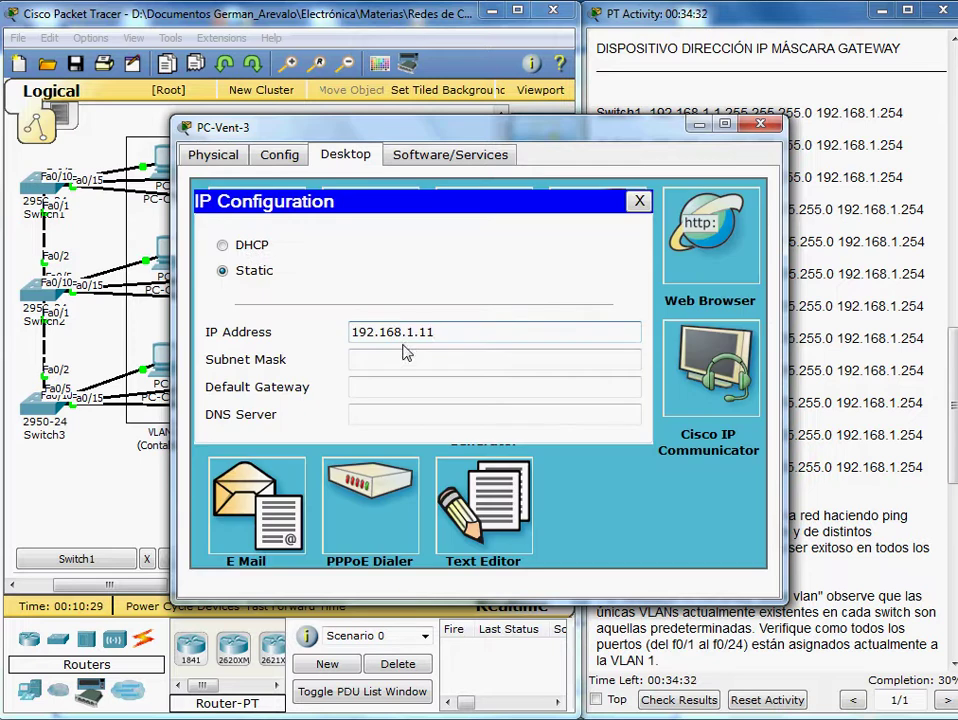
key(BackSpace)
key(BackSpace)
text(33)
key(Tab)
Set PC-Vent-3's default gateway to 192.168.1.254 and close its configuration window
key(Tab)
text(192.168.1.11)
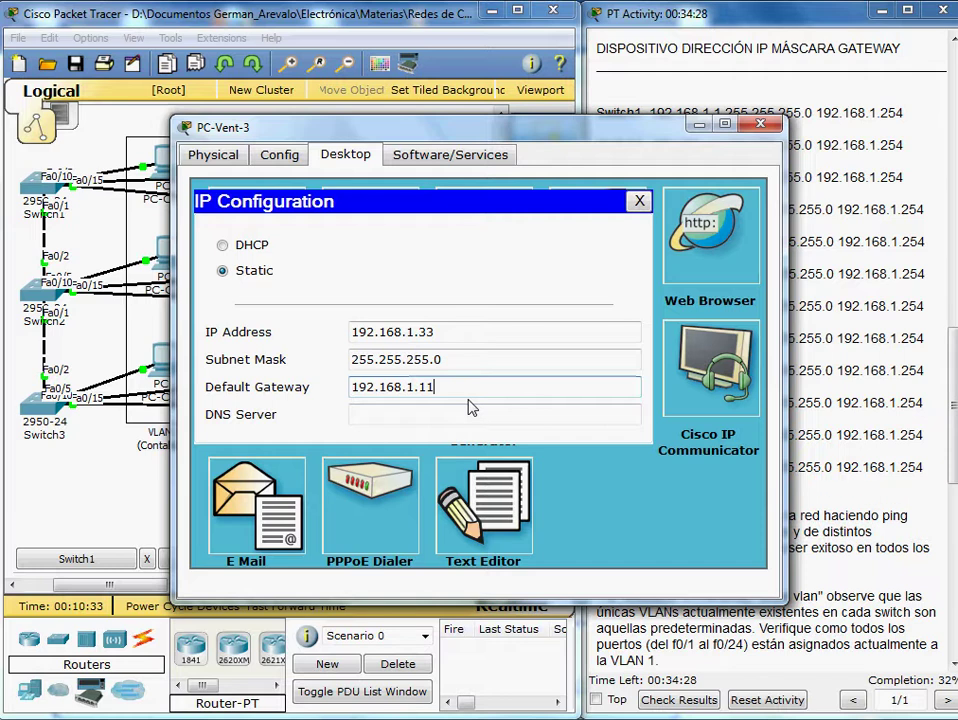
key(BackSpace)
key(BackSpace)
text(254)
click(762, 126)
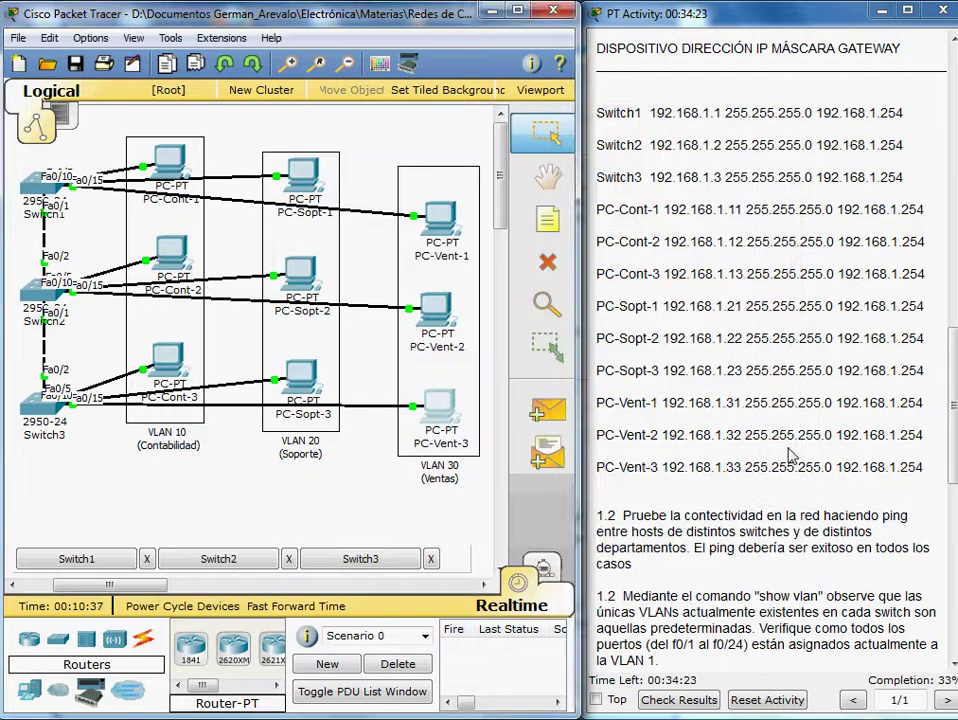
Review the activity's instructions below the addressing table, covering the connectivity test and the VLAN configuration
scroll(808, 521, down, 3)
scroll(810, 520, down, 3)
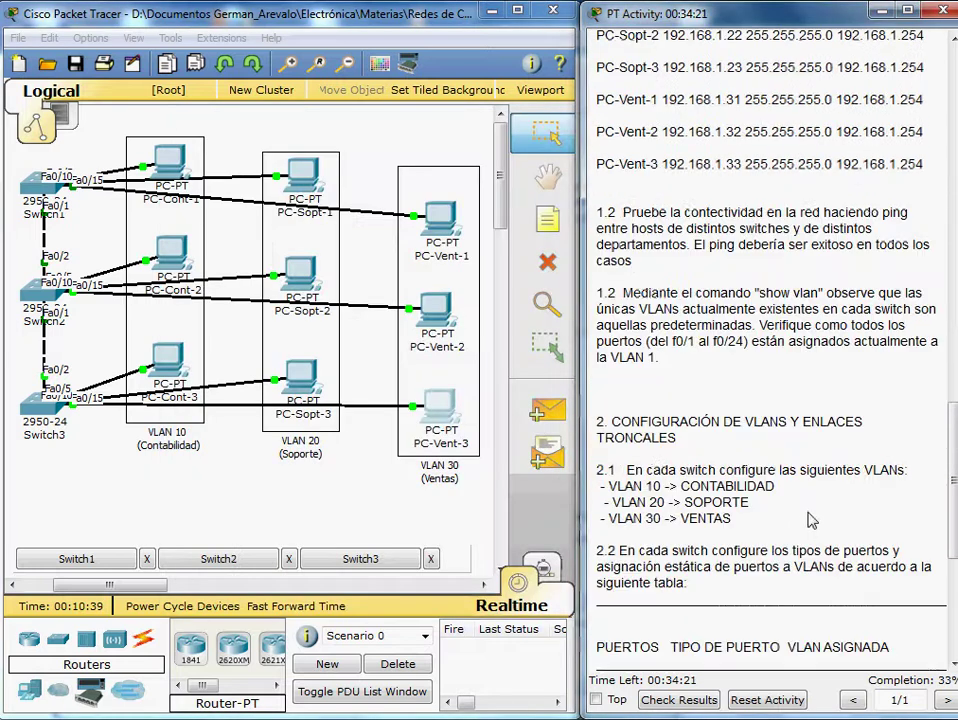
scroll(765, 556, down, 1)
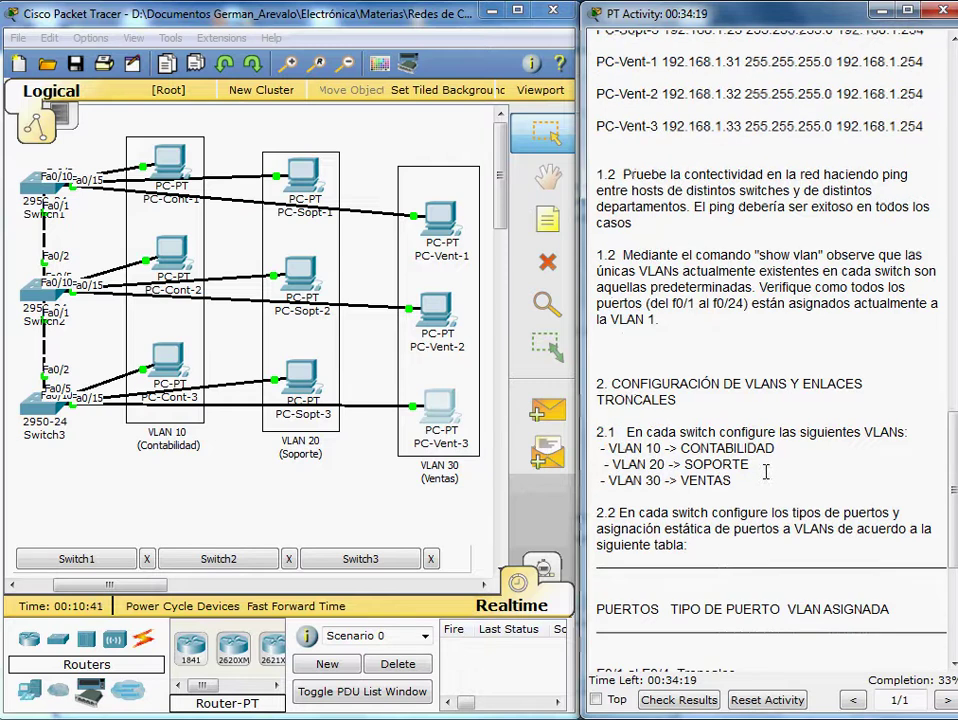
Test connectivity by sending simple PDUs from PC-Vent-3 to PC-Vent-2 and from PC-Vent-3 to PC-Sopt-3
click(561, 425)
click(436, 414)
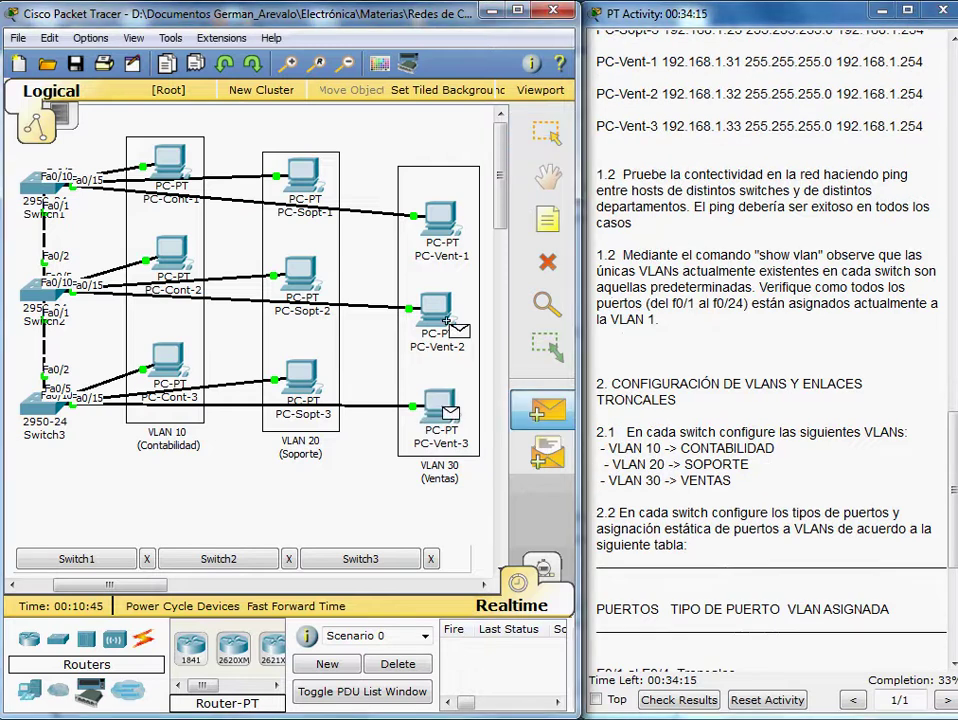
click(446, 320)
key(p)
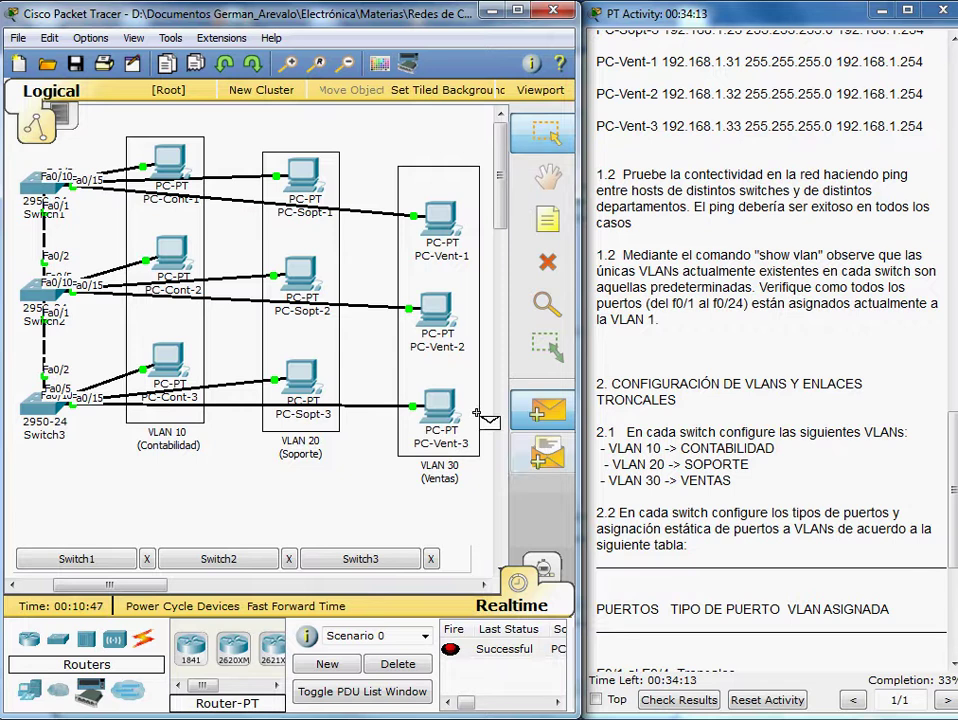
click(437, 410)
click(303, 382)
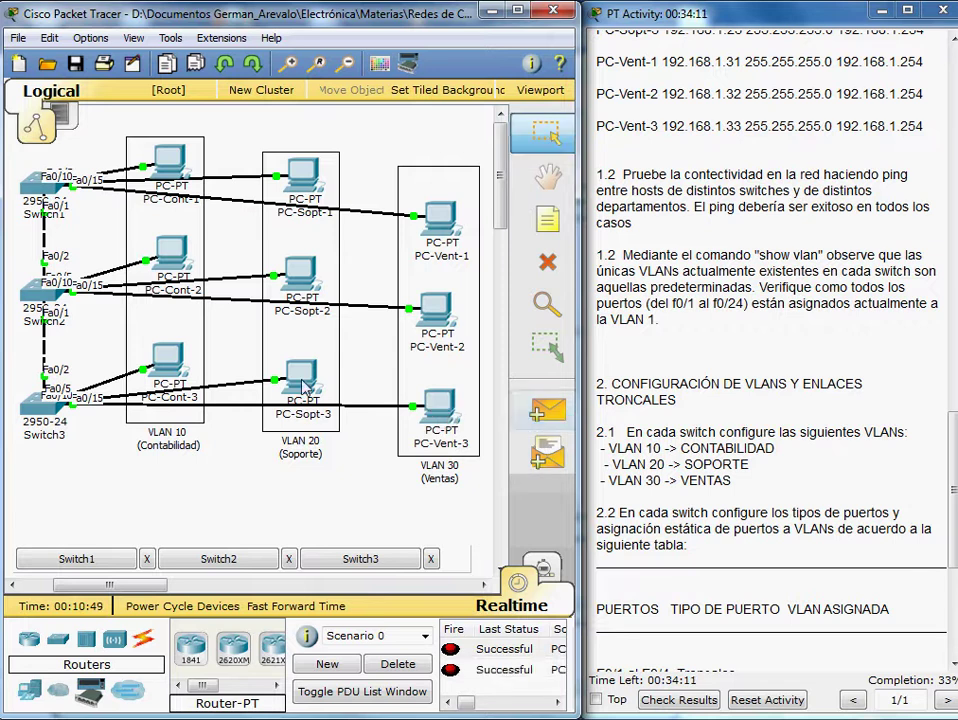
Send simple PDUs from PC-Vent-3 to PC-Cont-3 and from PC-Sopt-2 to PC-Cont-1, checking their status in the PDU list
click(540, 413)
click(437, 410)
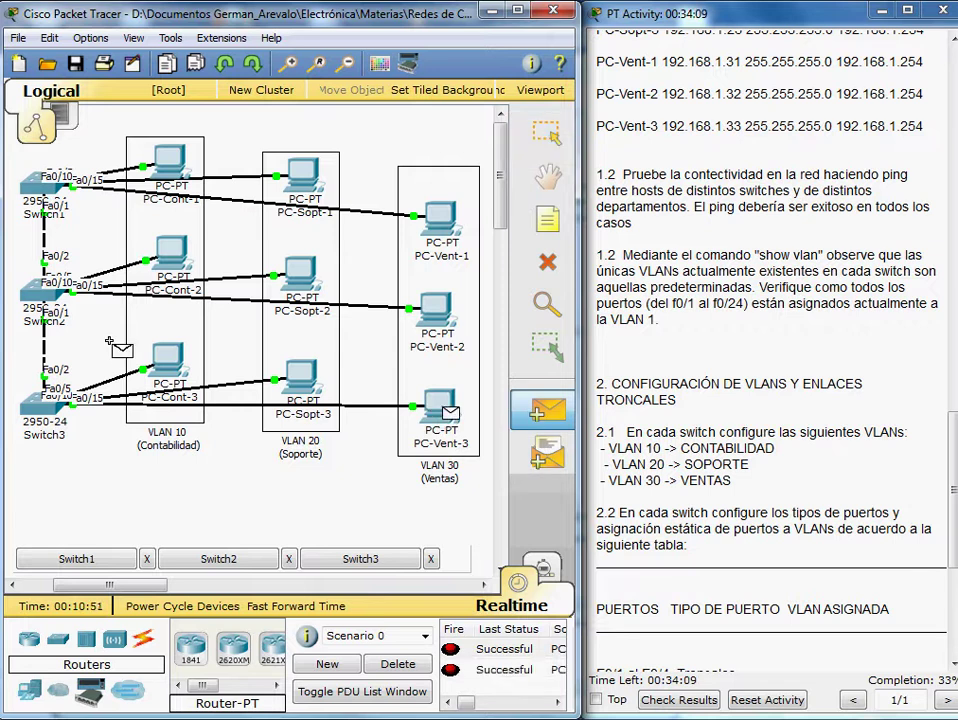
click(167, 360)
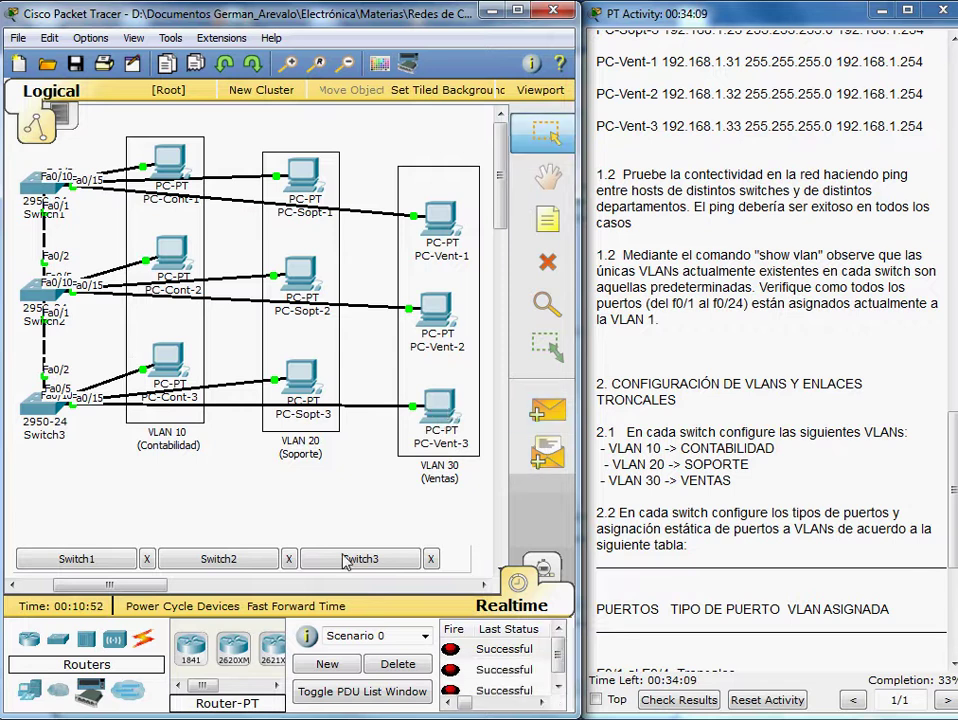
click(557, 653)
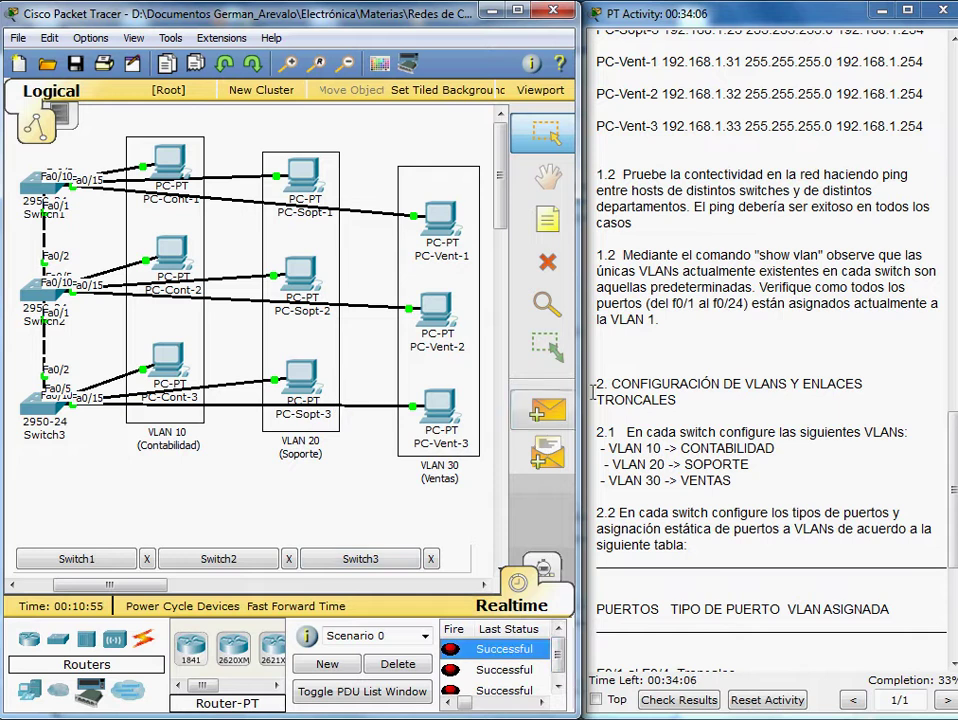
click(547, 410)
click(290, 265)
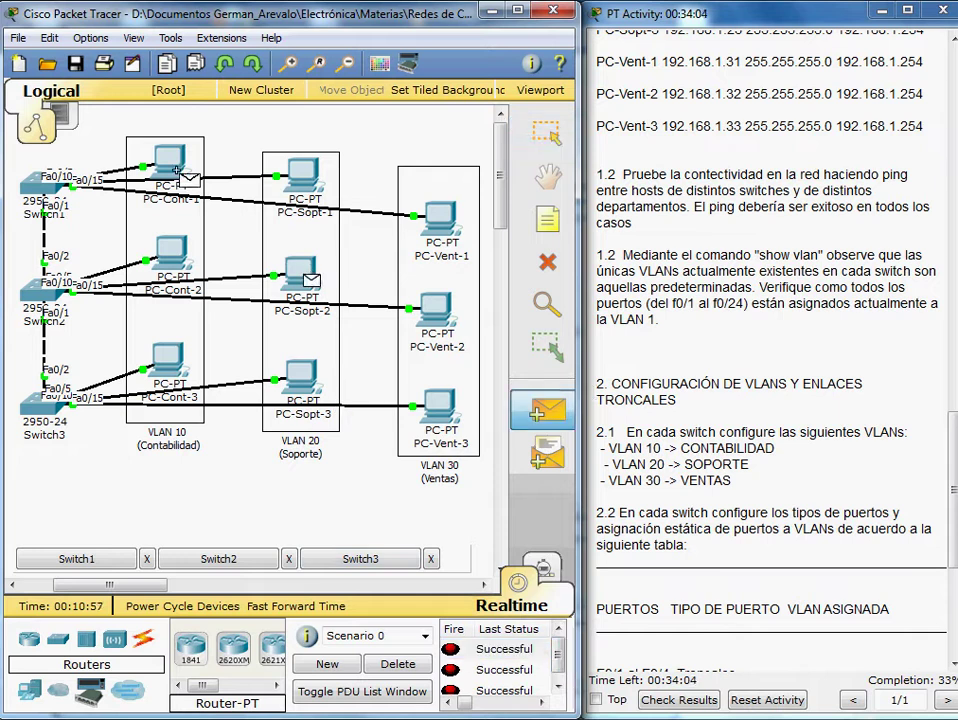
click(178, 172)
scroll(562, 660, up, 1)
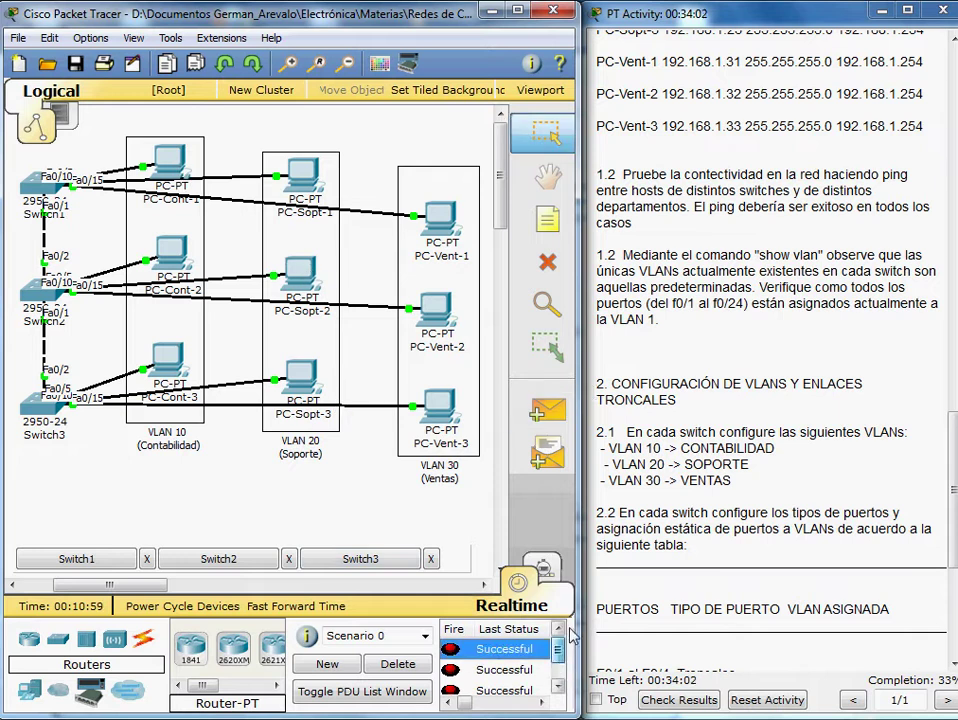
Create VLAN 10 on Switch1 from its command line and name it CONTABILIDAD
scroll(775, 500, down, 1)
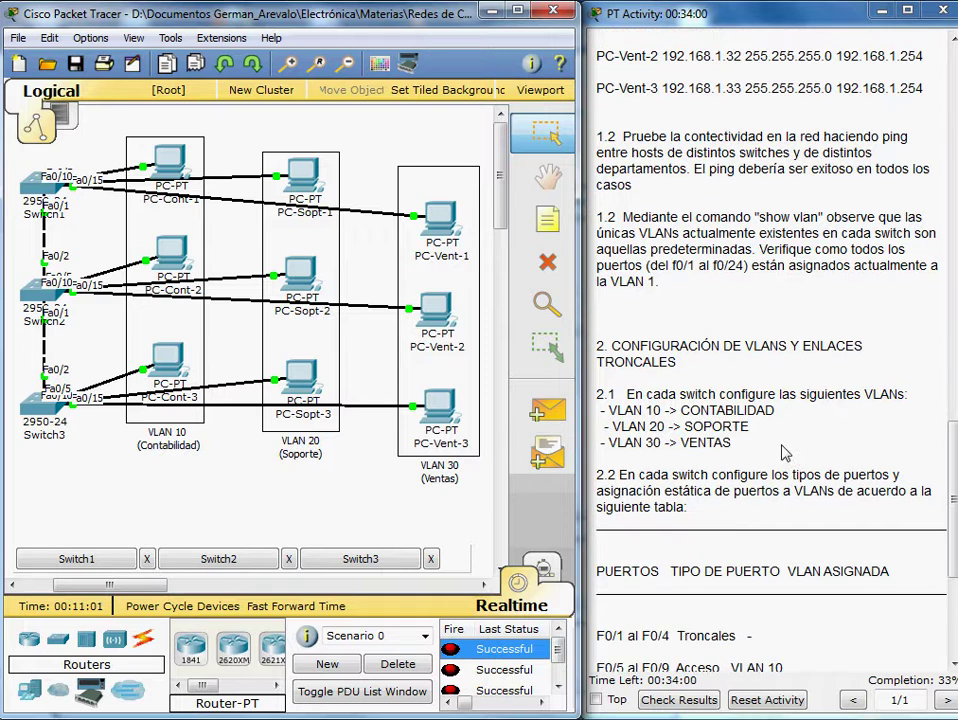
scroll(830, 400, down, 2)
scroll(860, 343, down, 2)
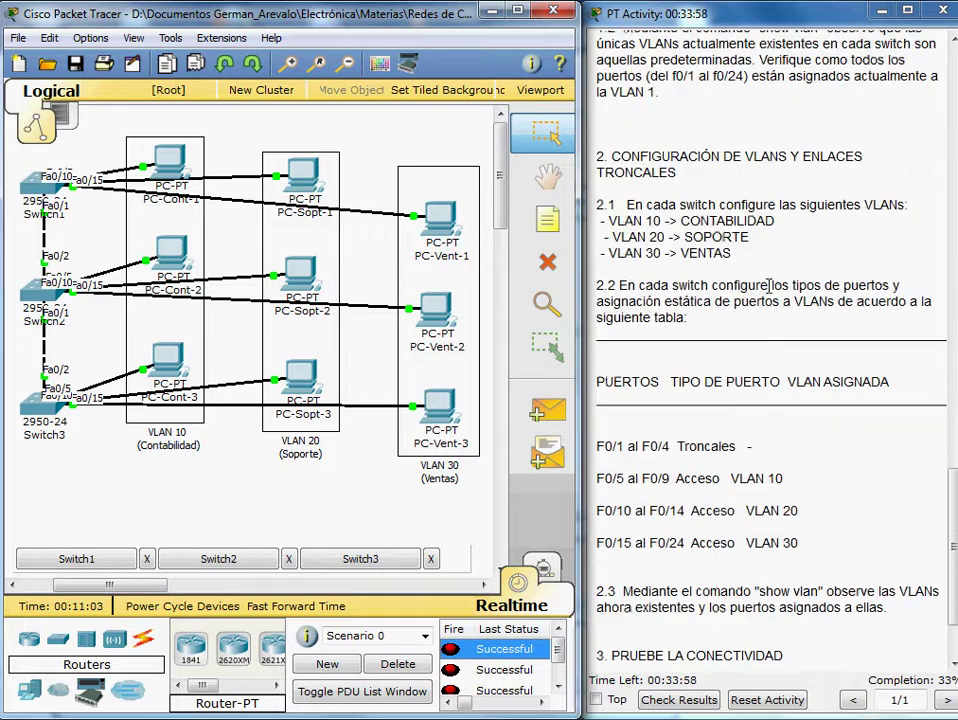
scroll(720, 402, down, 2)
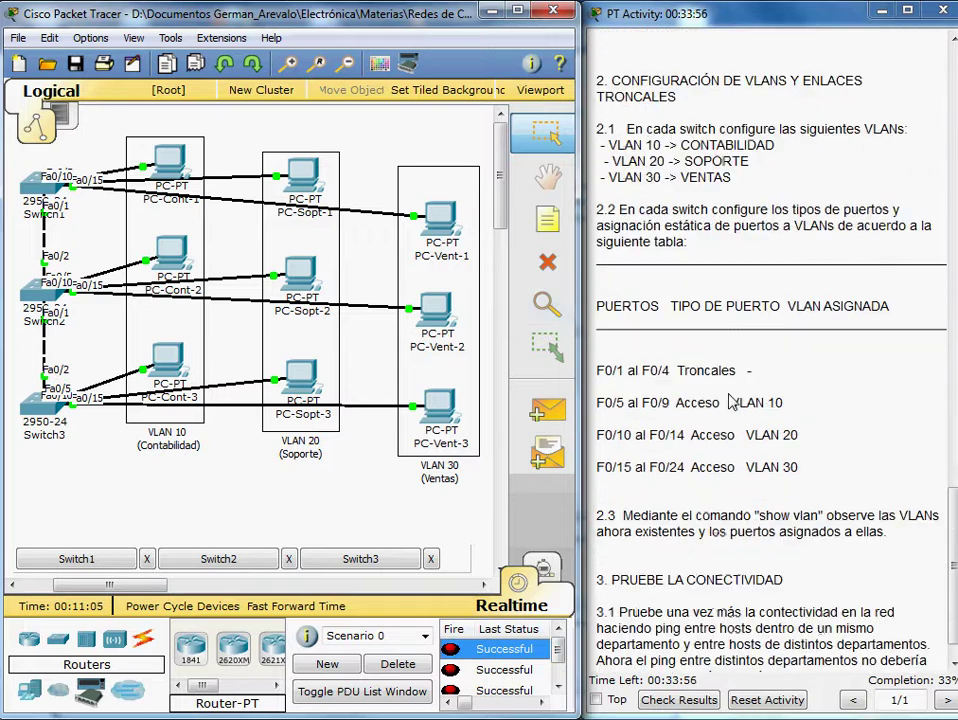
click(61, 199)
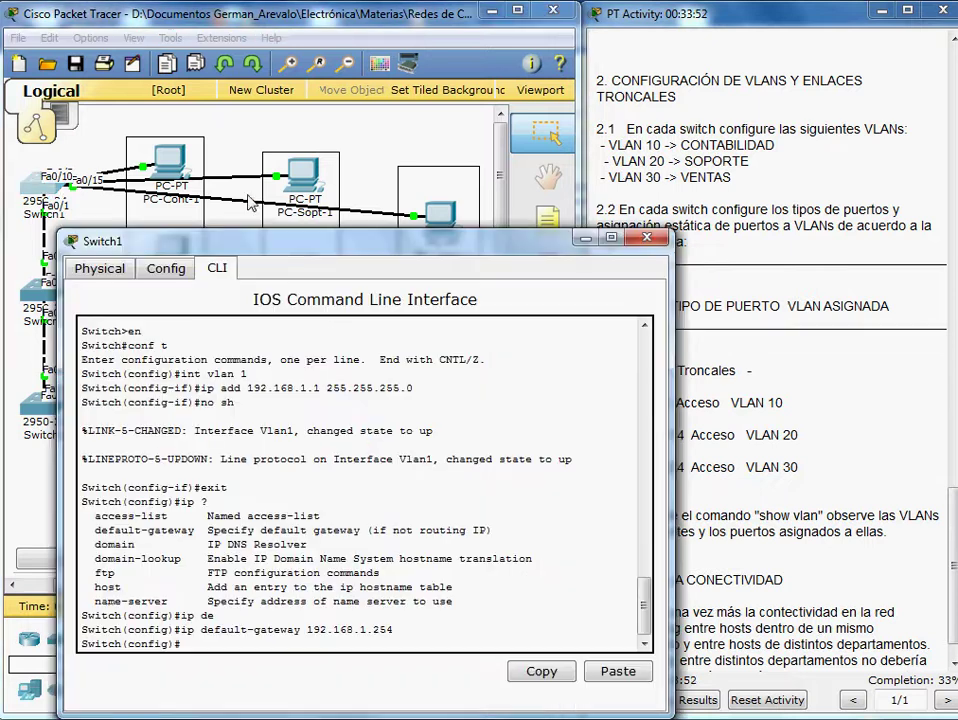
key(Return)
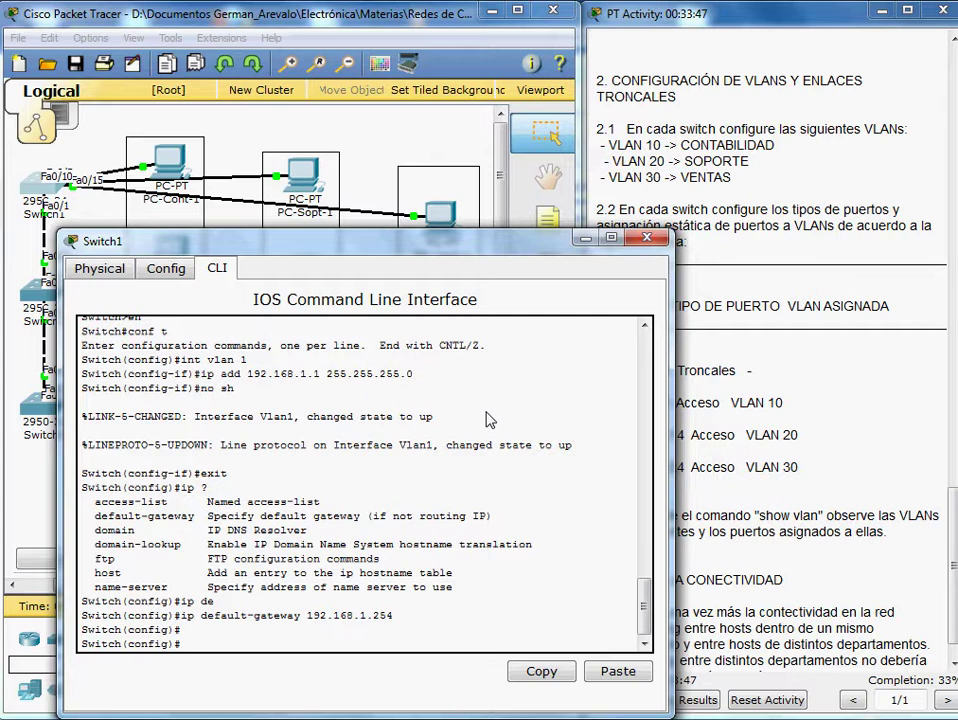
text(vlan 10)
key(Return)
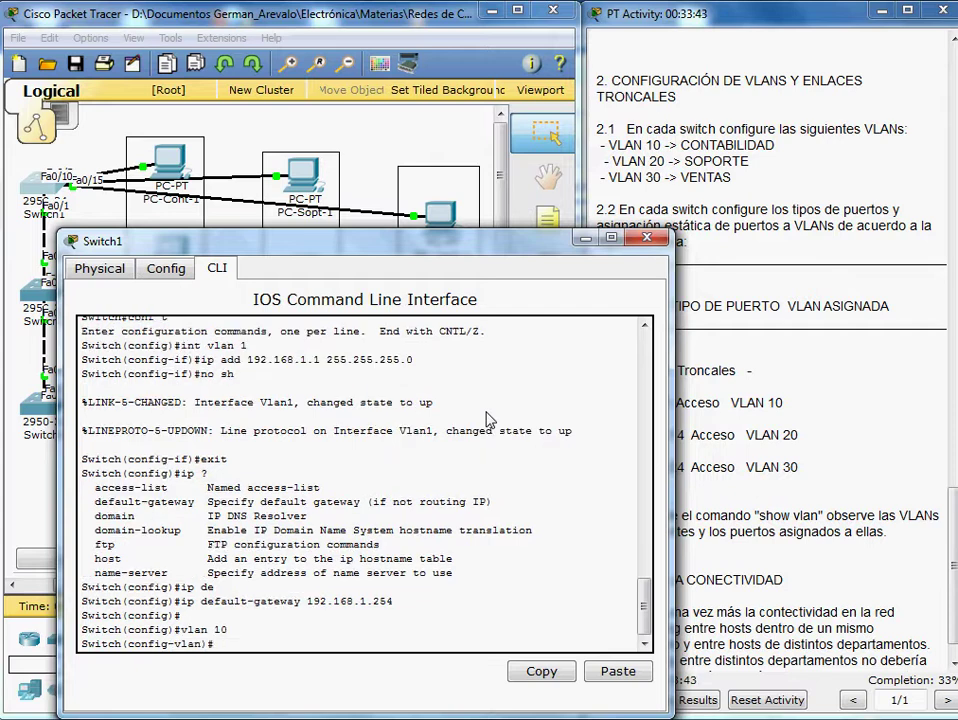
text(name CONTABILIDAD)
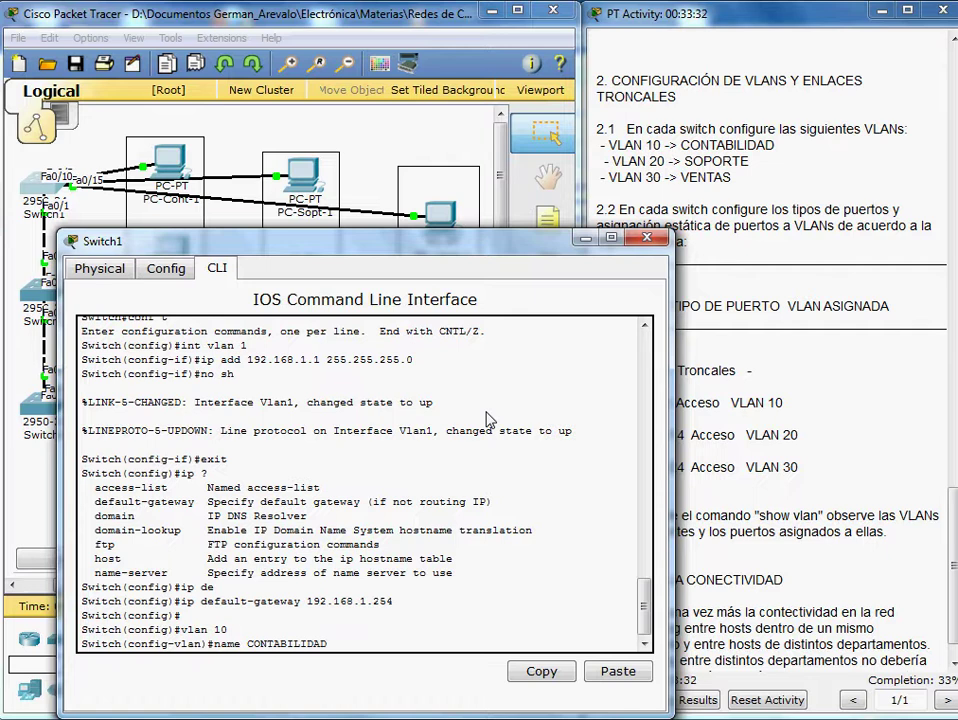
key(Return)
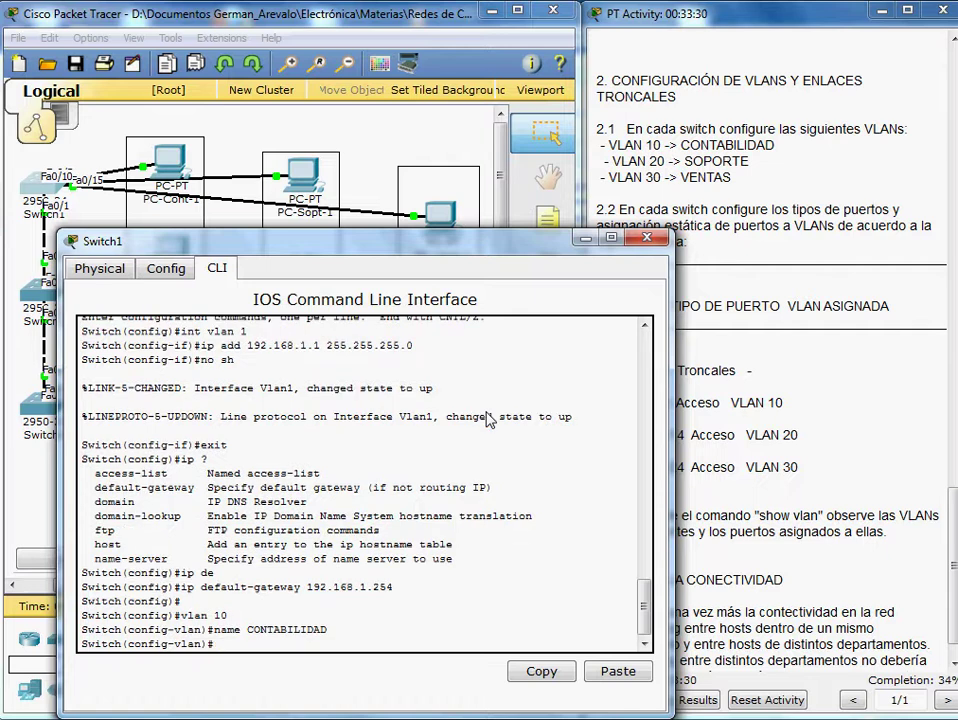
Create VLAN 20 on Switch1 and name it SPORTE
text(VL)
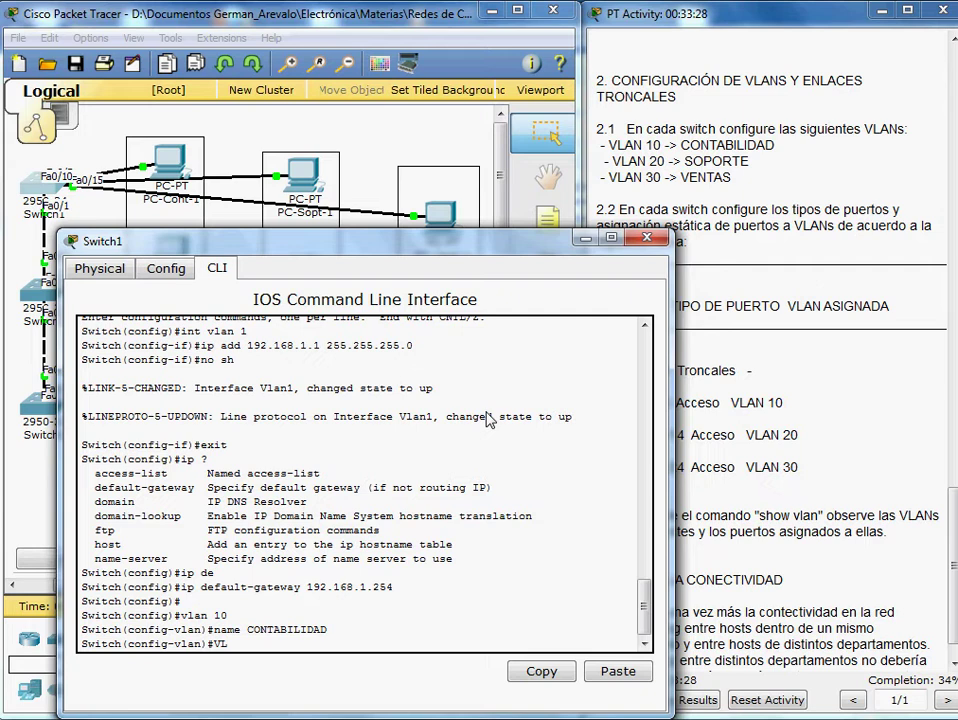
text(AN 20)
key(Return)
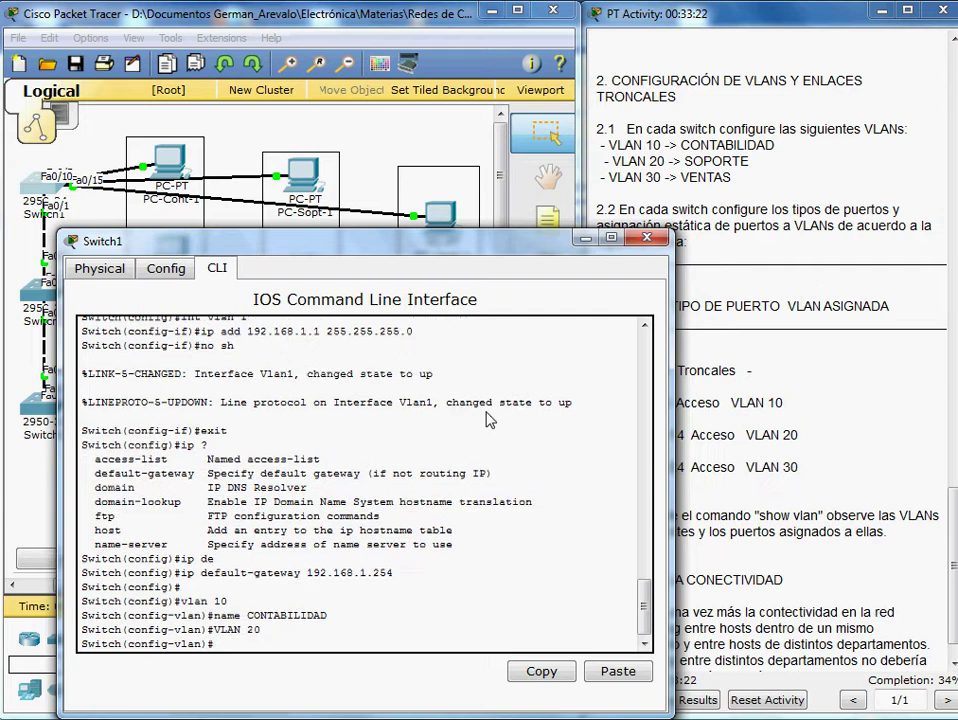
text(NA)
key(BackSpace)
key(BackSpace)
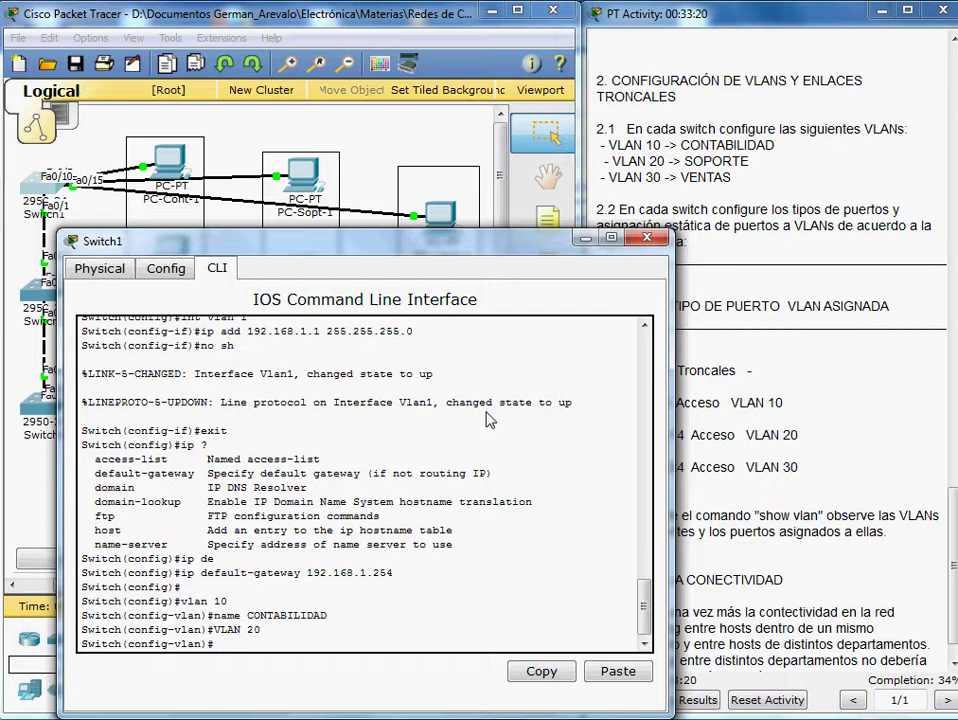
text(name SPORTE)
key(Return)
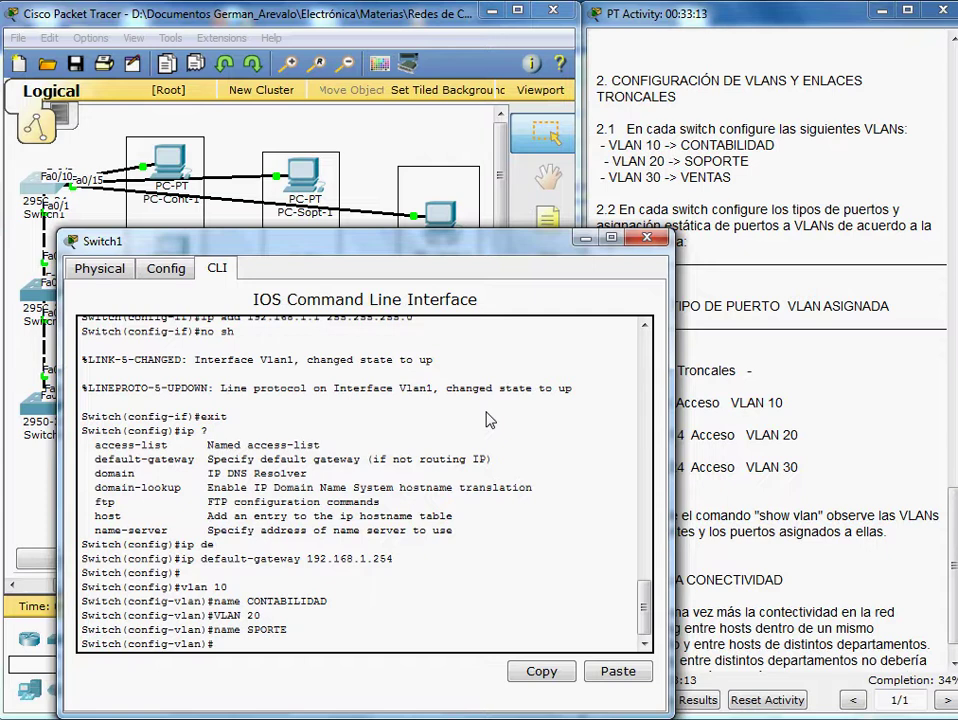
Create VLAN 30 on Switch1 and name it VENTAS
text(VLAN)
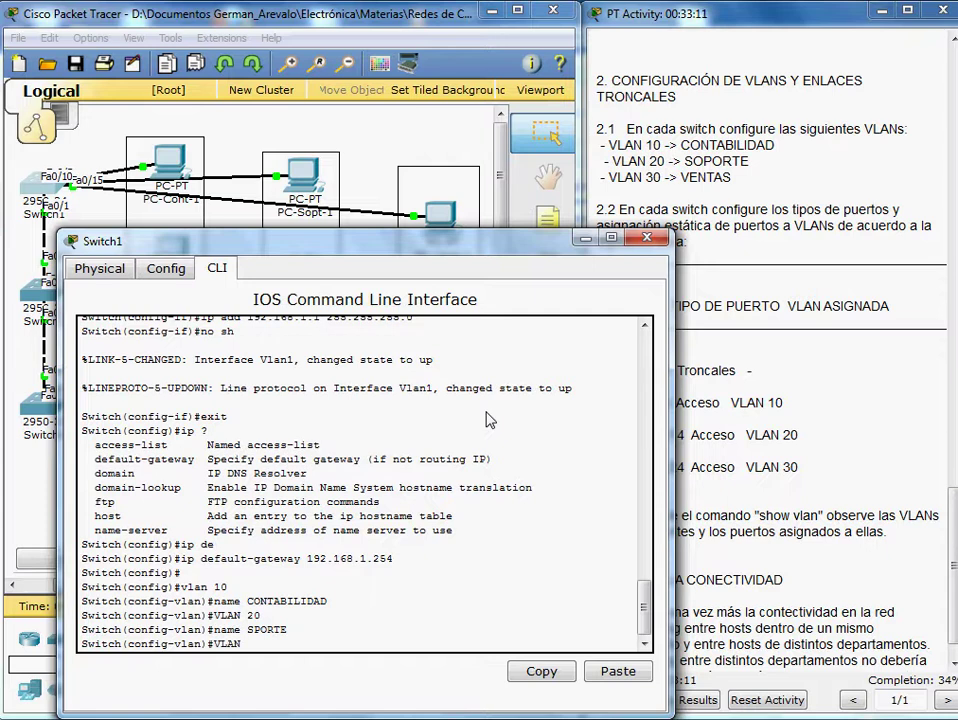
text( 30)
key(Return)
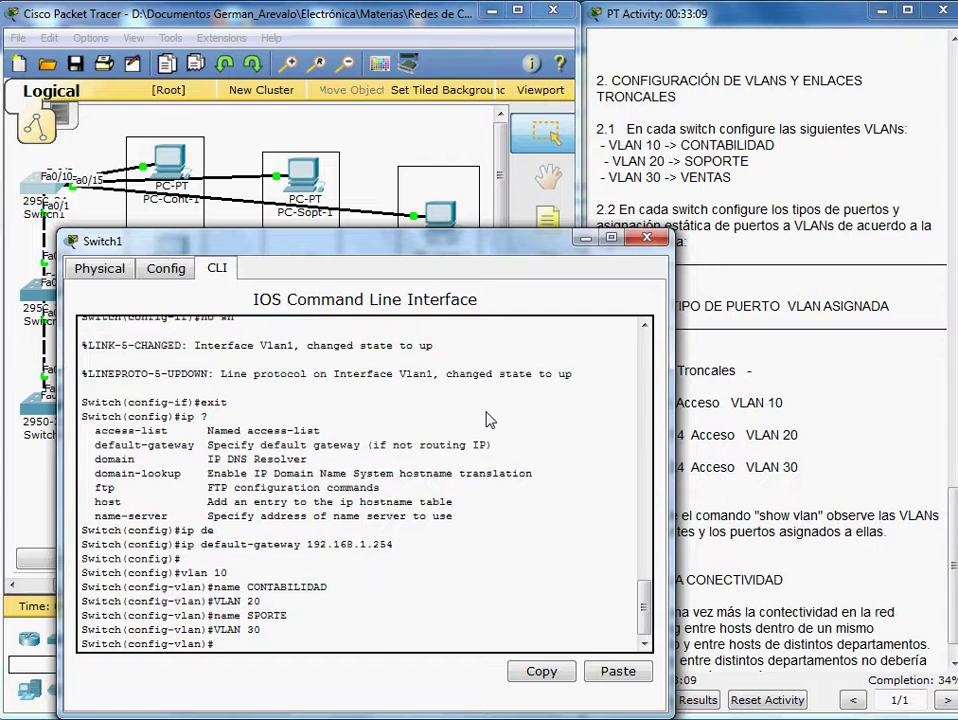
text(NAM)
text(E)
text( VENTA)
text(S)
key(Return)
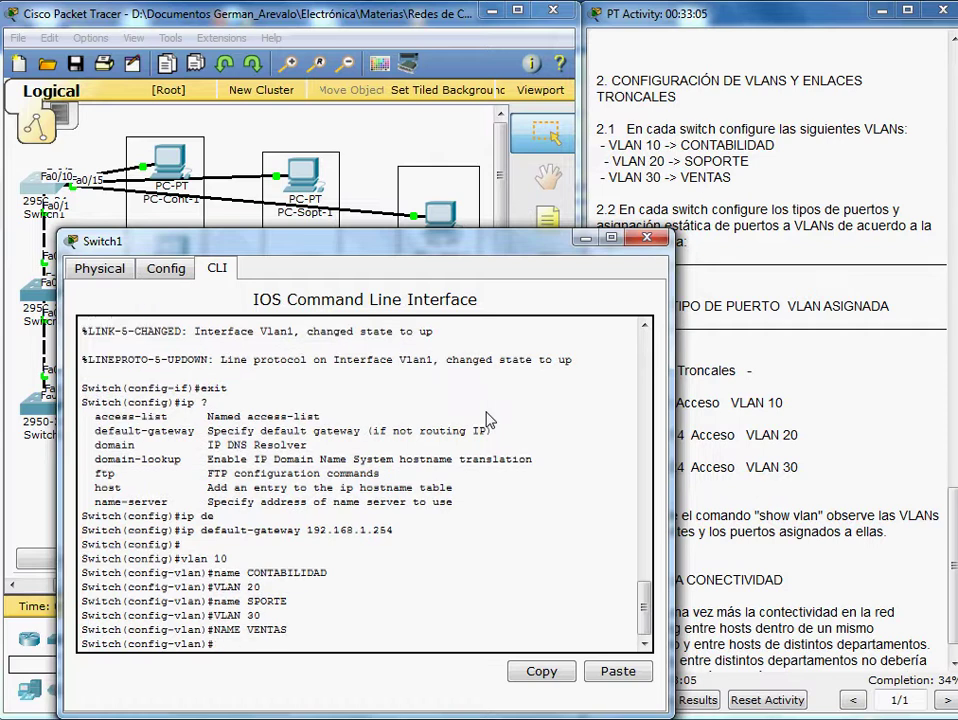